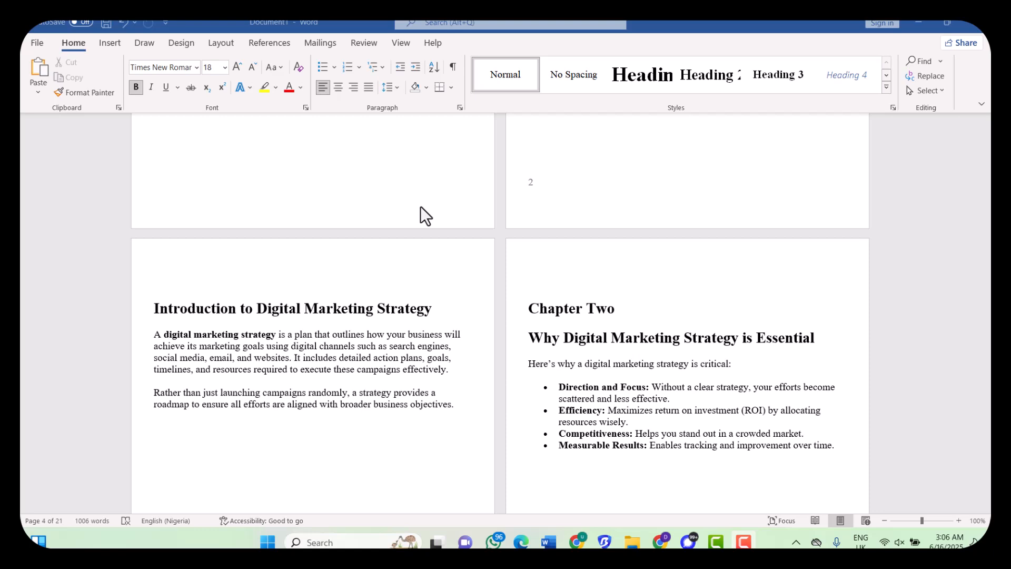
Collapse the ribbon, briefly peek at the Home commands, then select the Introduction heading
double_click(67, 43)
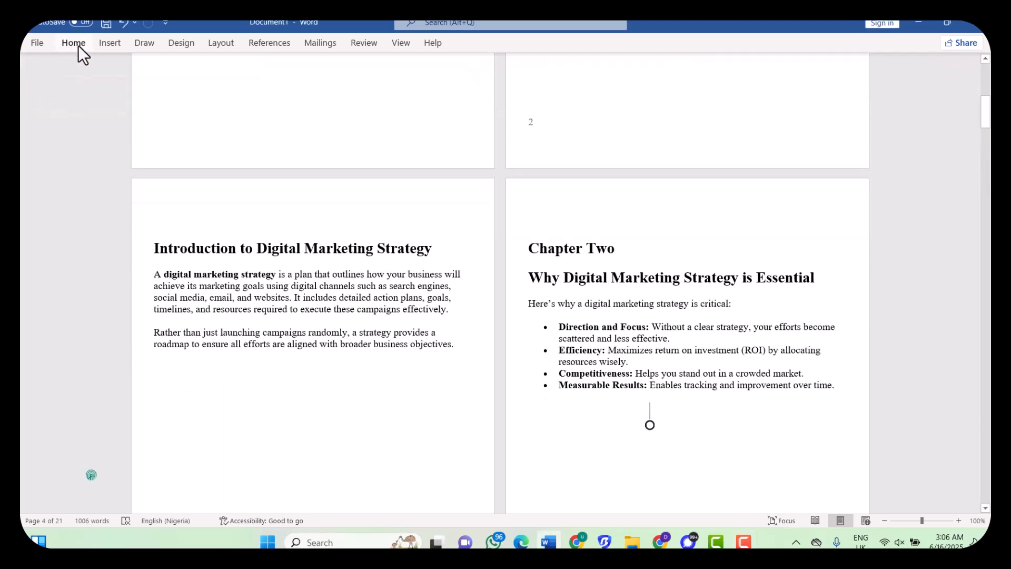
click(78, 45)
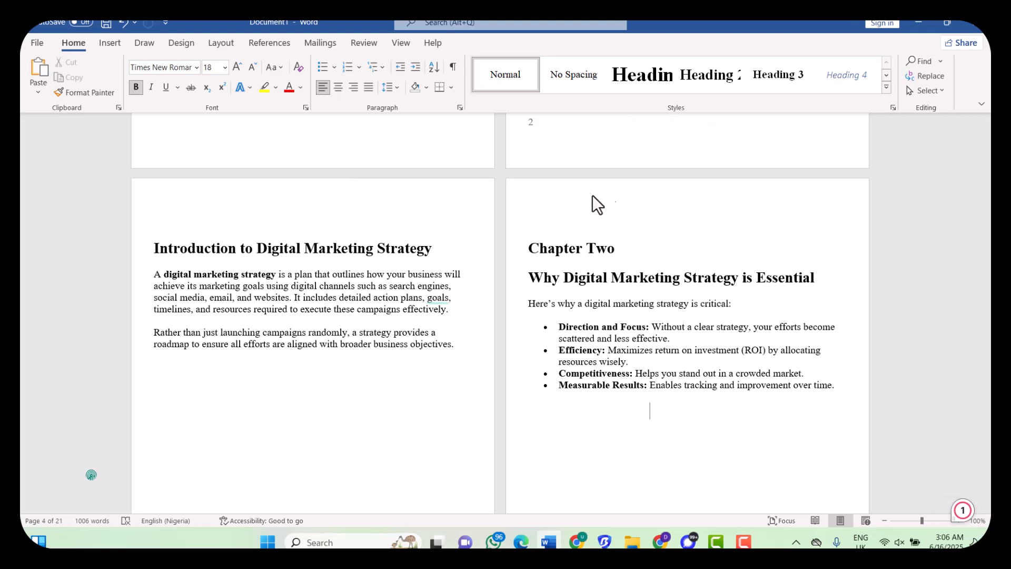
scroll(610, 200, up, 2)
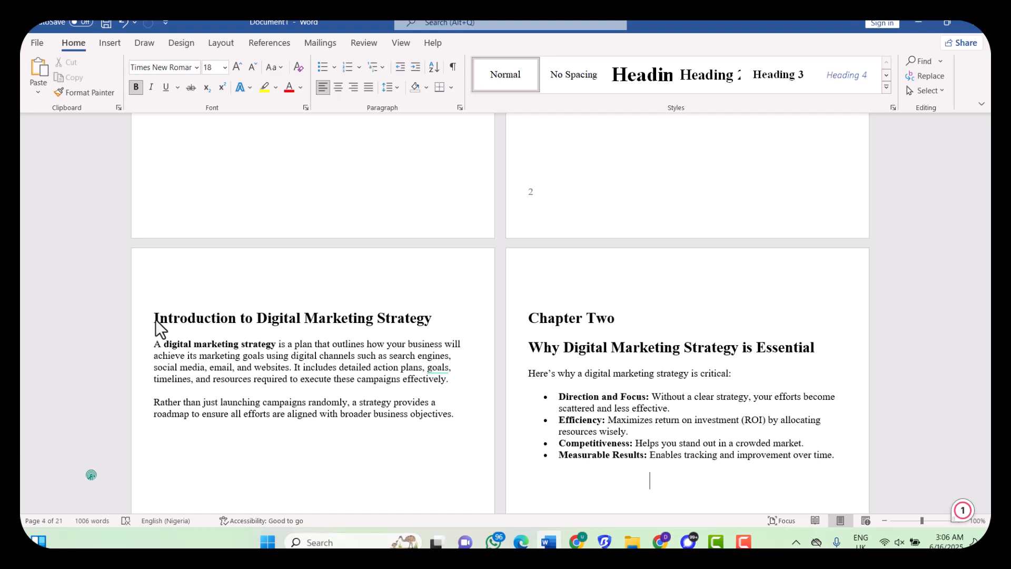
key(ctrl+F1)
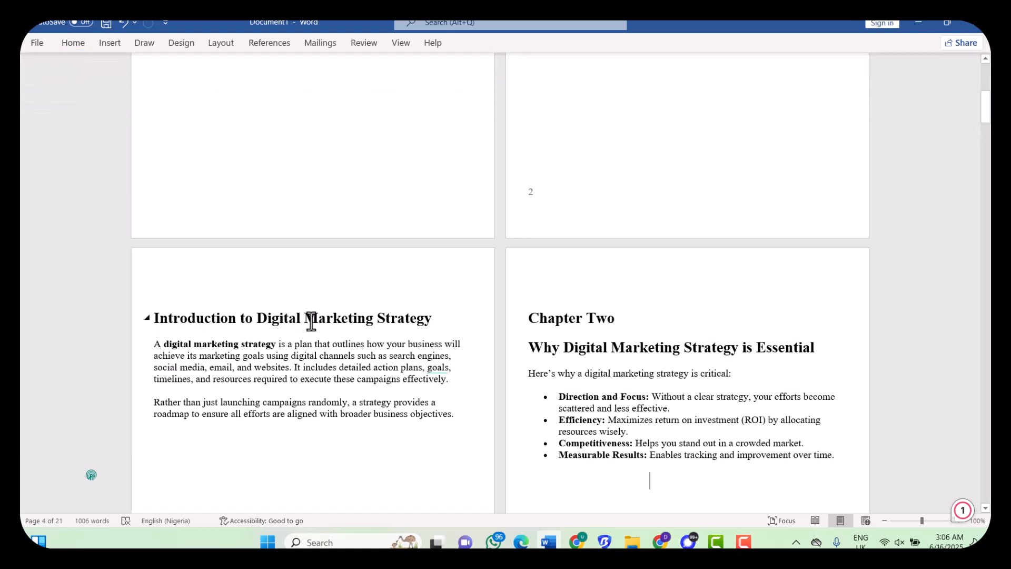
drag(152, 317, 437, 319)
Re-pin the ribbon and modify Heading 1 to 22 pt, centred, with 1.5 line spacing
double_click(65, 46)
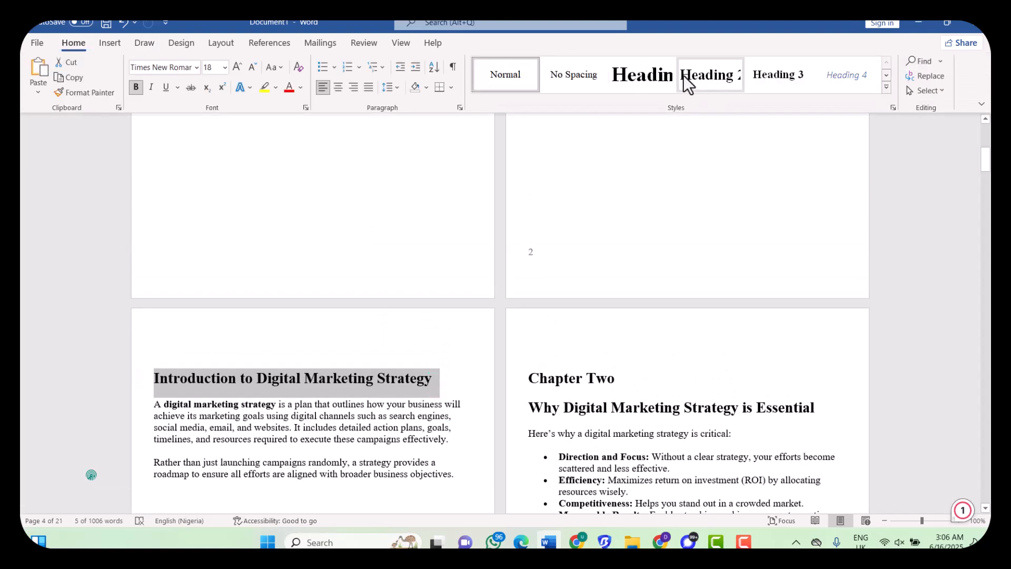
right_click(658, 74)
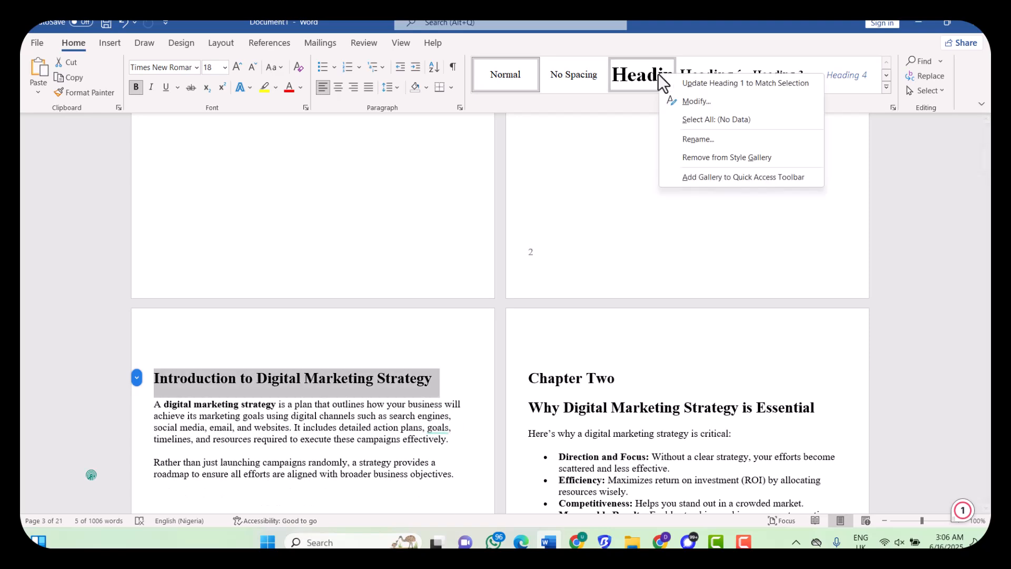
click(690, 104)
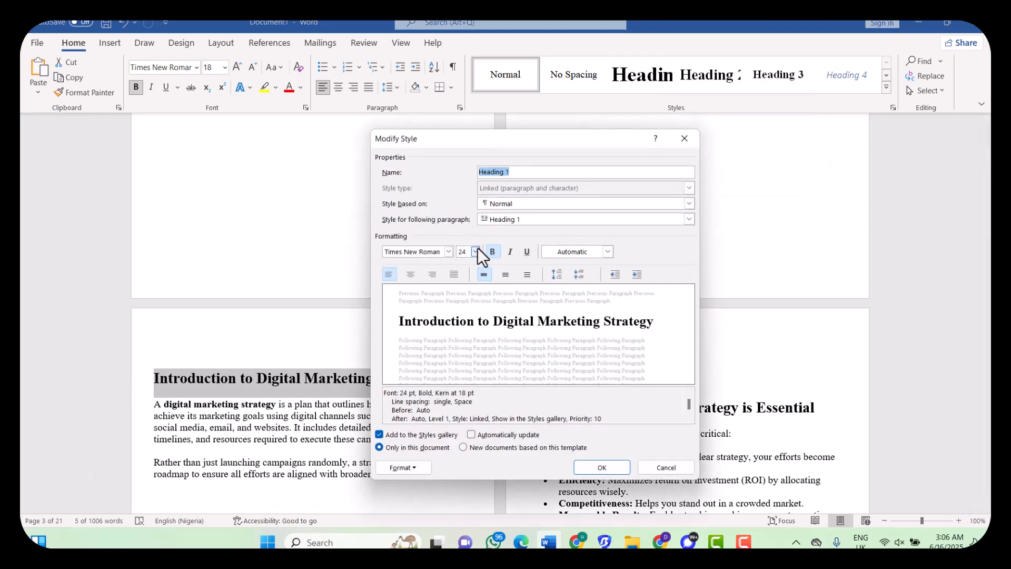
click(475, 251)
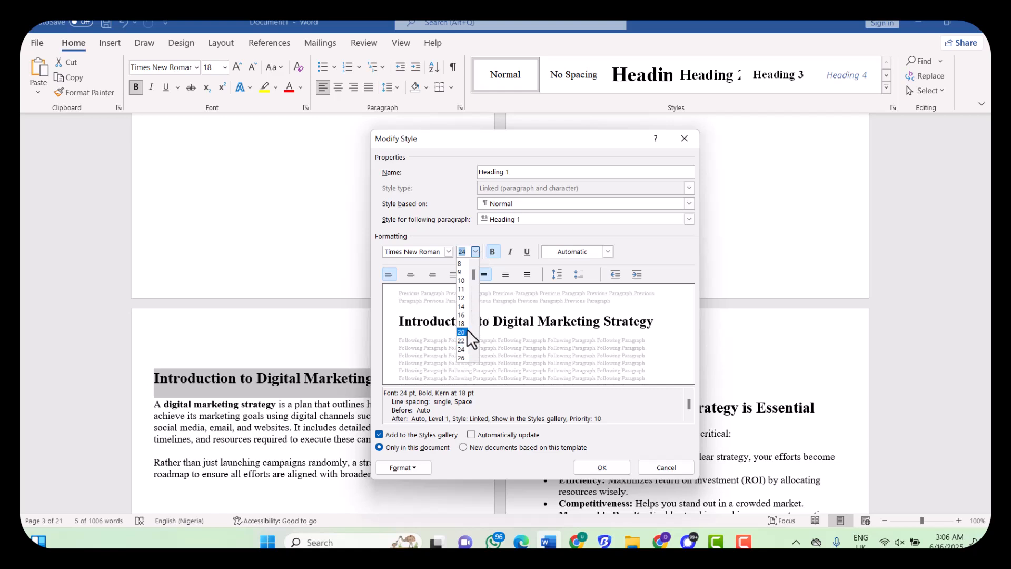
click(462, 342)
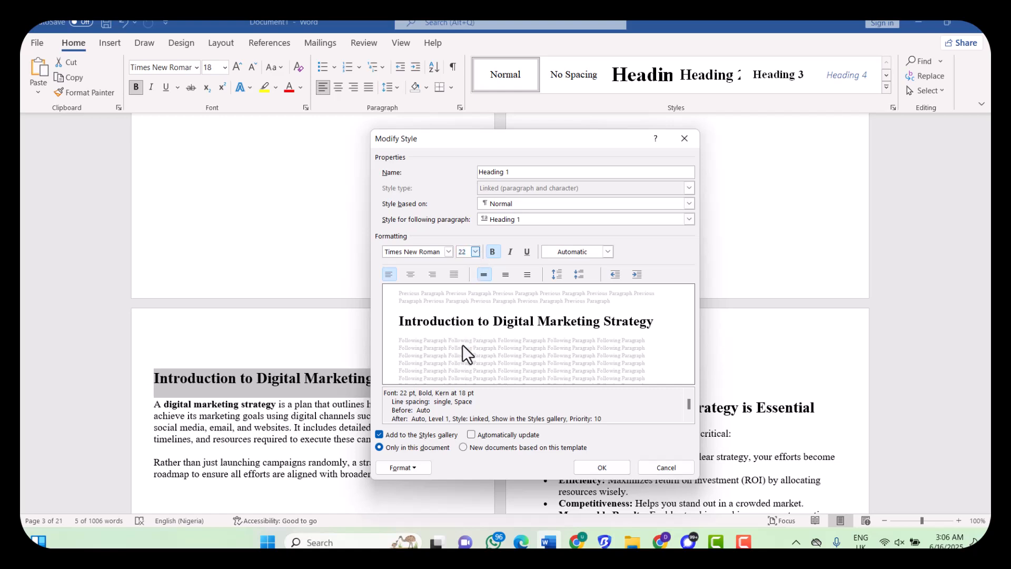
click(411, 274)
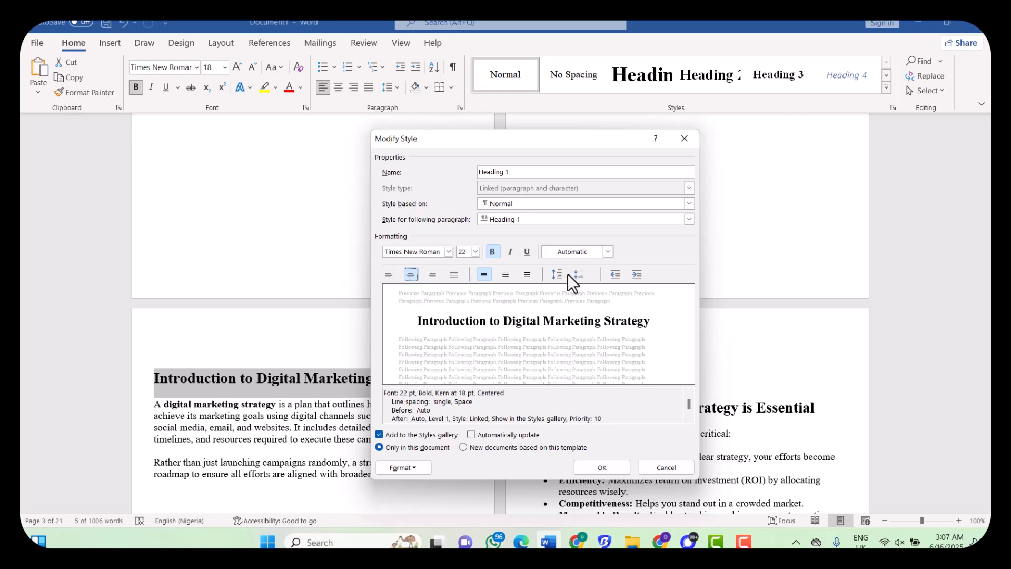
click(506, 274)
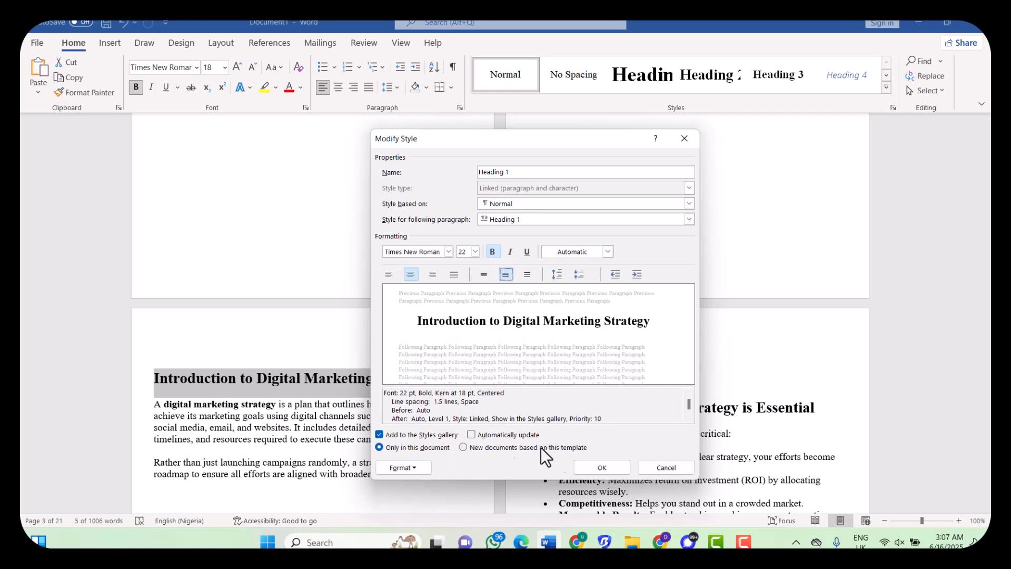
click(599, 470)
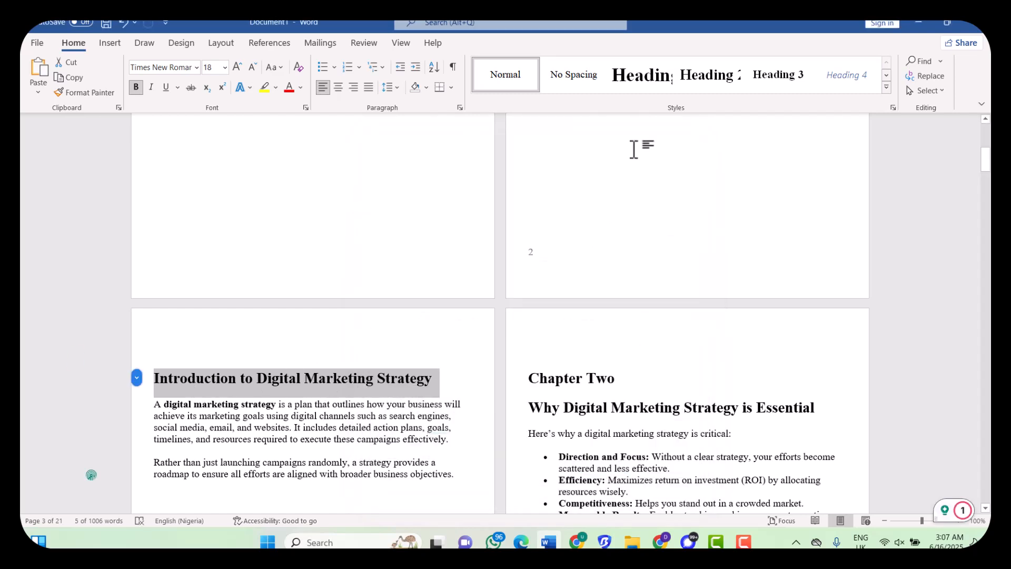
Apply Heading 1 to the Introduction title and the Chapter Two heading
click(652, 81)
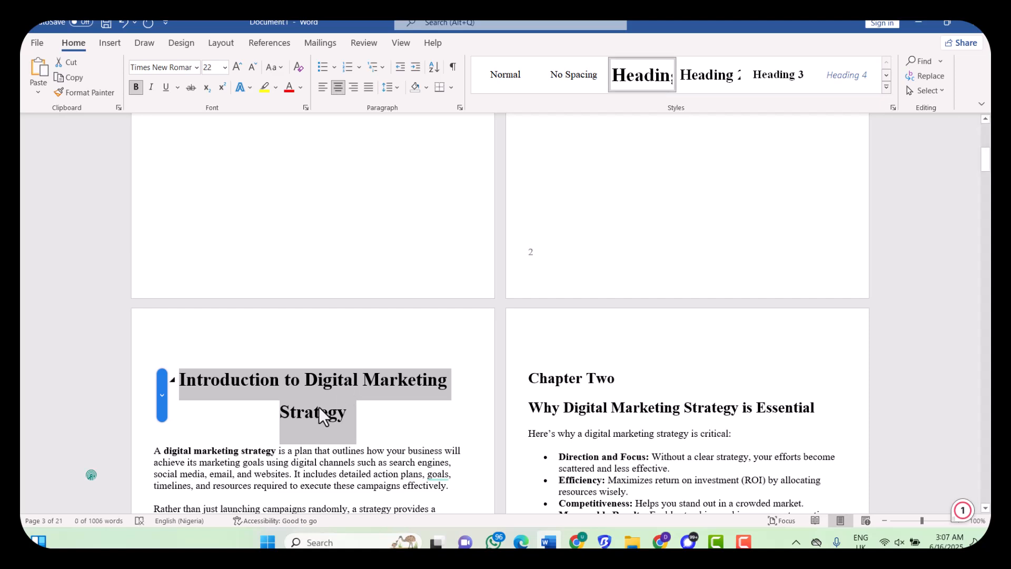
drag(624, 378, 543, 380)
click(637, 81)
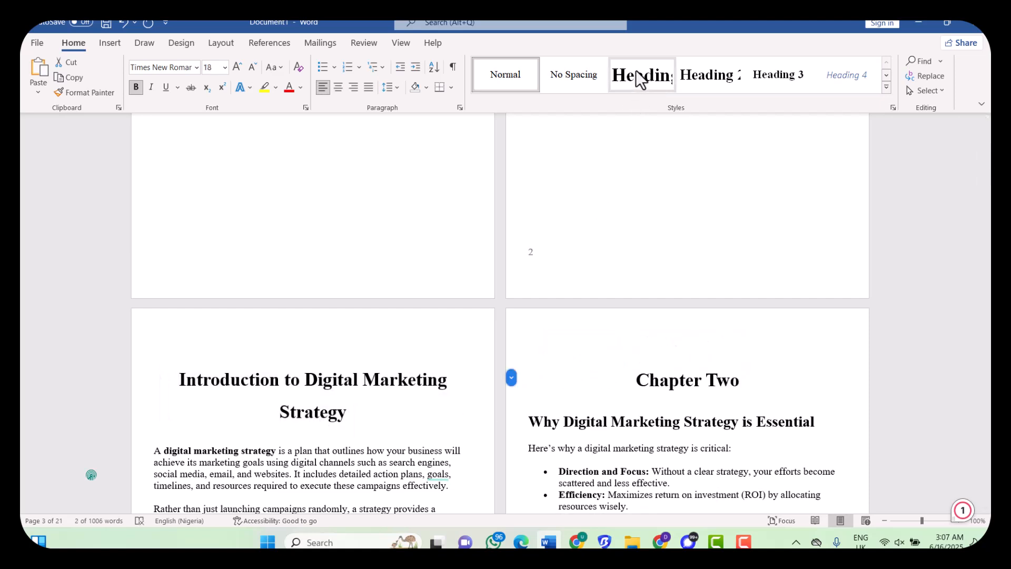
Modify Heading 2 to 18 pt, centred, 1.5 spacing, and apply it to 'Why Digital Marketing Strategy is Essential'
drag(822, 421, 559, 428)
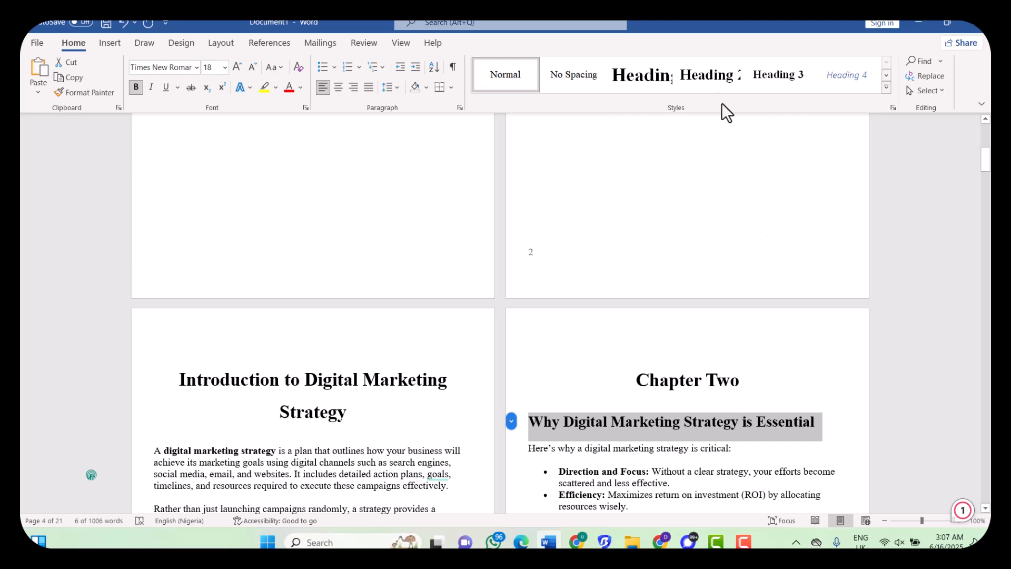
right_click(713, 74)
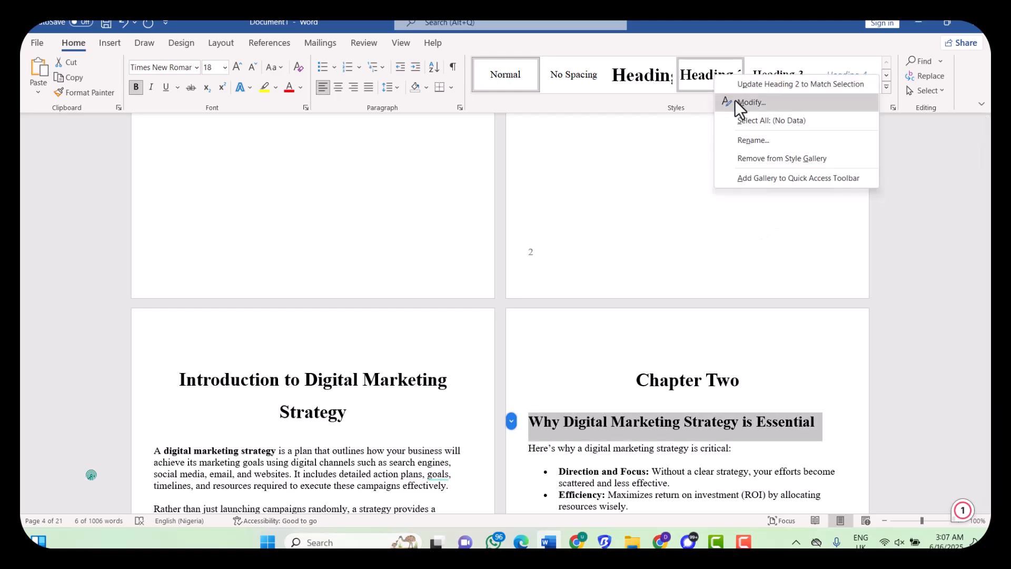
click(747, 102)
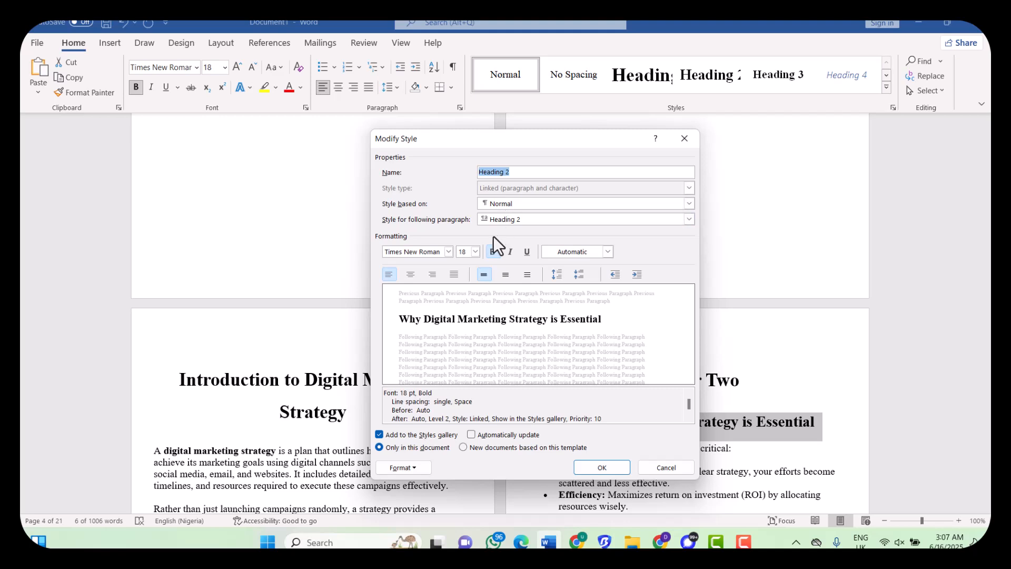
click(474, 251)
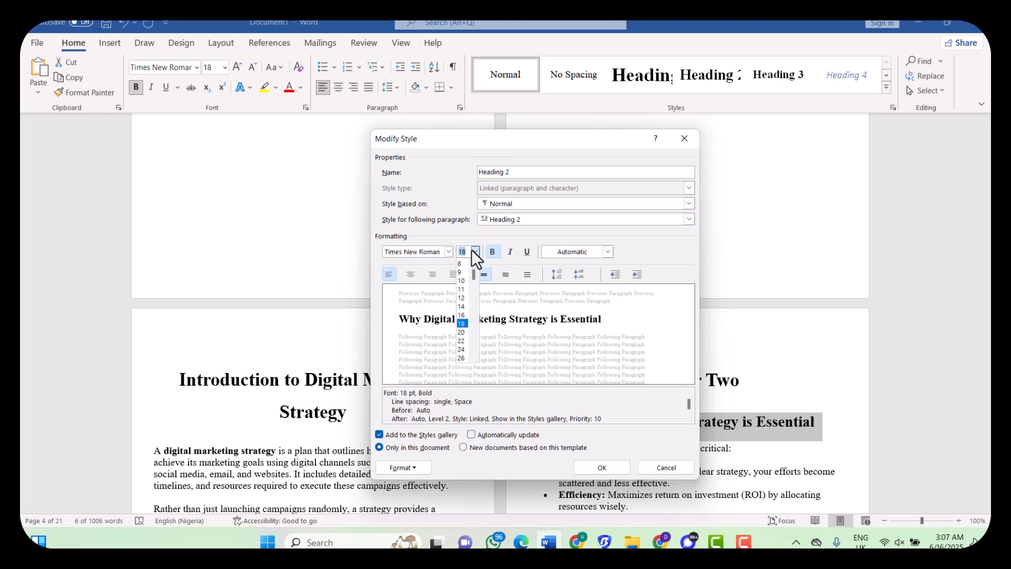
click(462, 326)
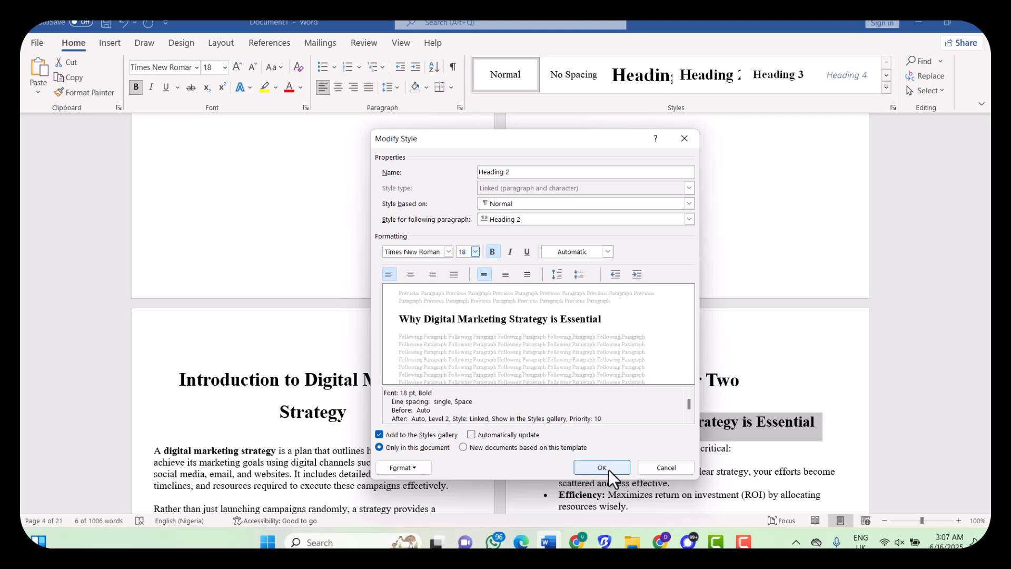
click(408, 273)
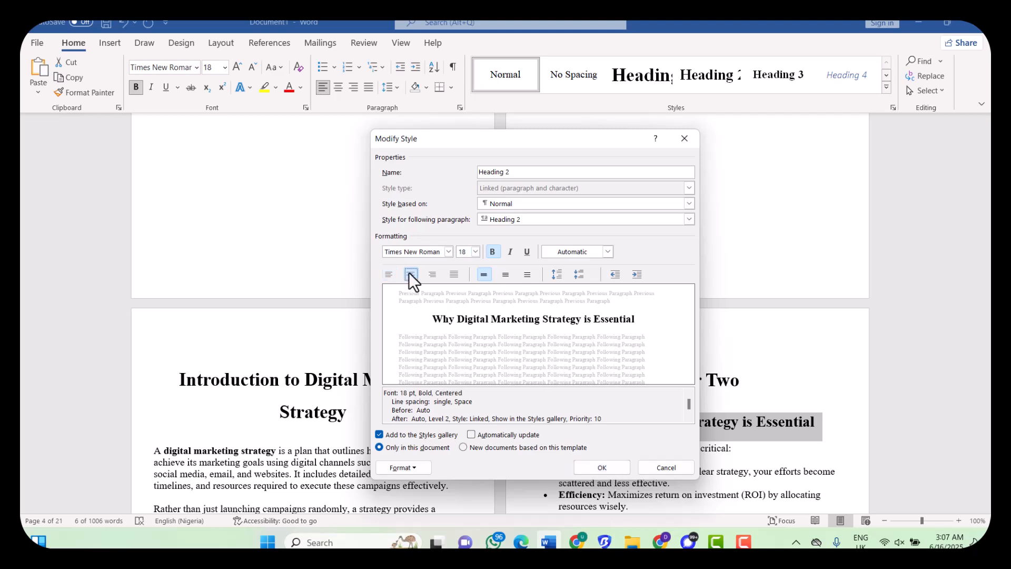
click(506, 274)
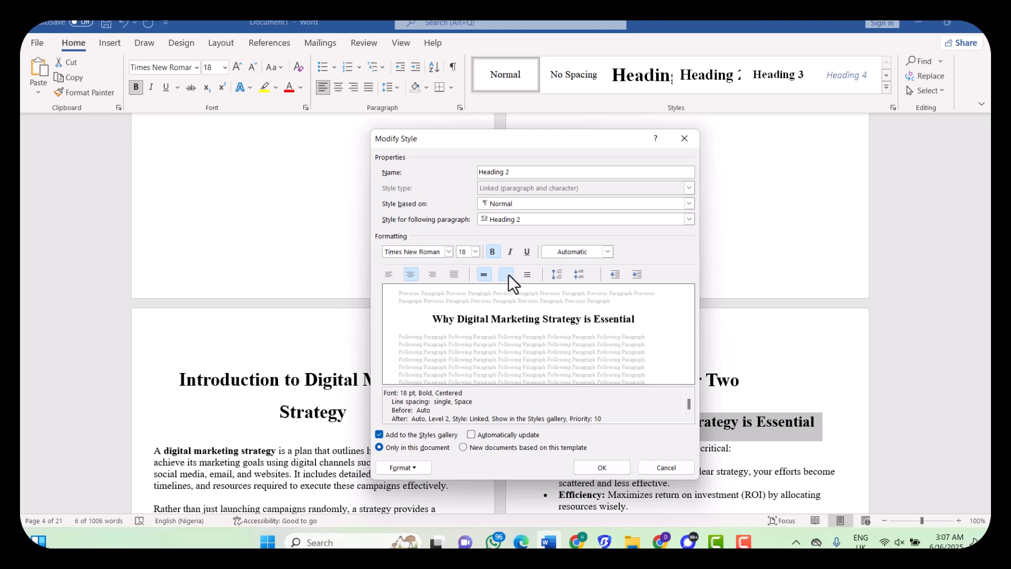
click(602, 467)
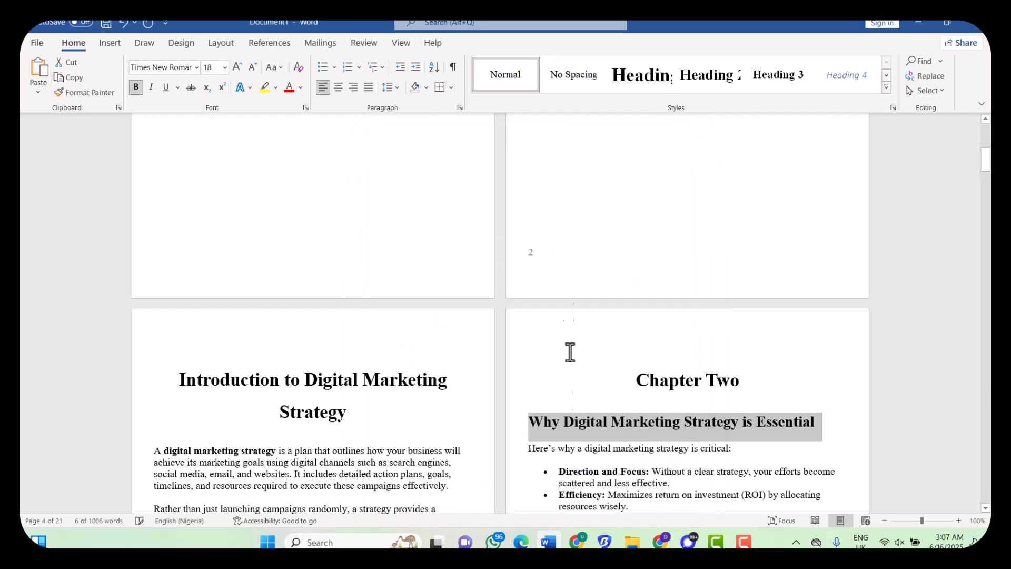
click(706, 74)
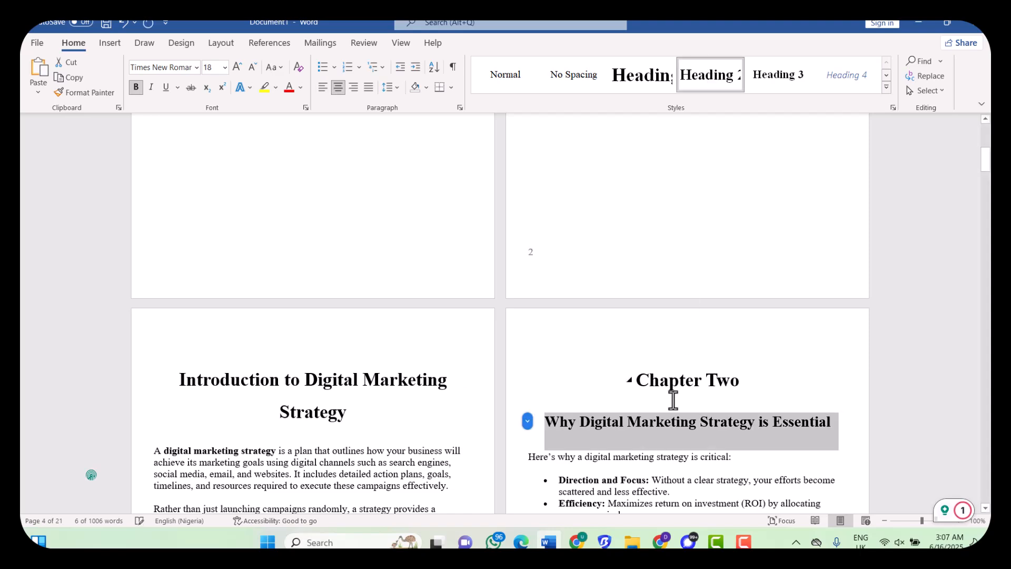
Apply Heading 1 to Chapters Three and Four, and Heading 2 to Core Components and Setting SMART Goals
click(658, 455)
scroll(658, 455, down, 10)
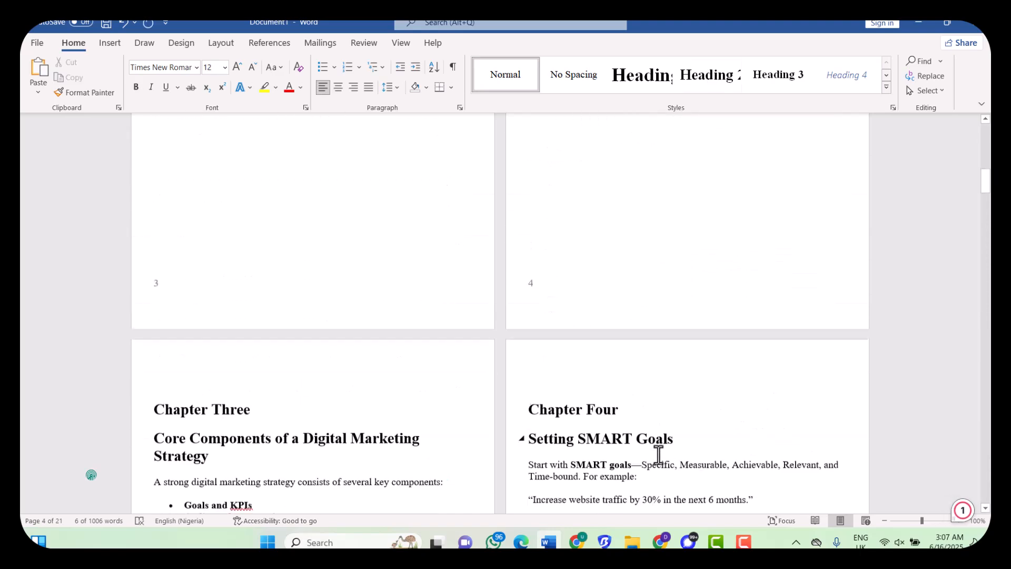
drag(153, 391, 260, 390)
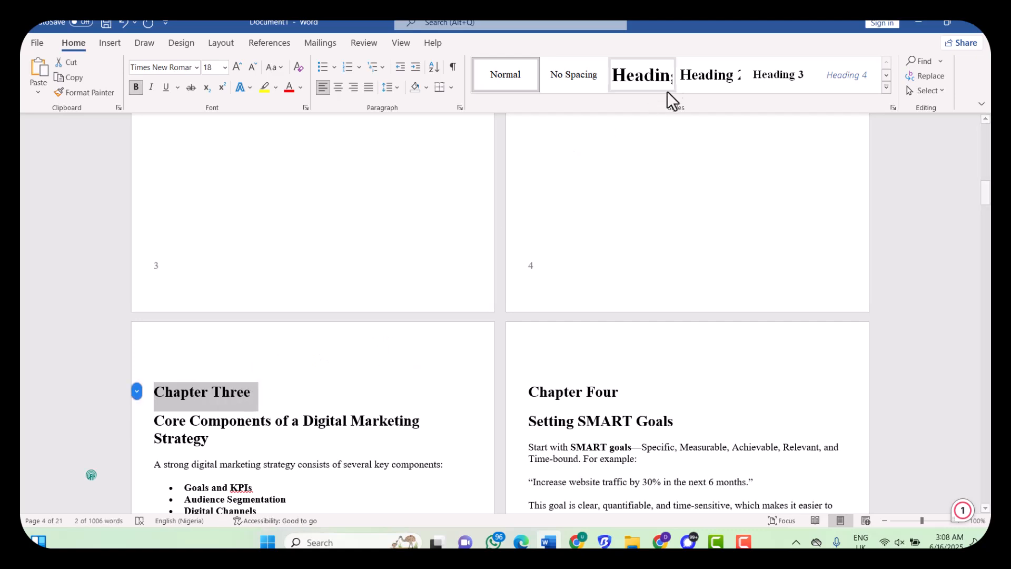
click(671, 71)
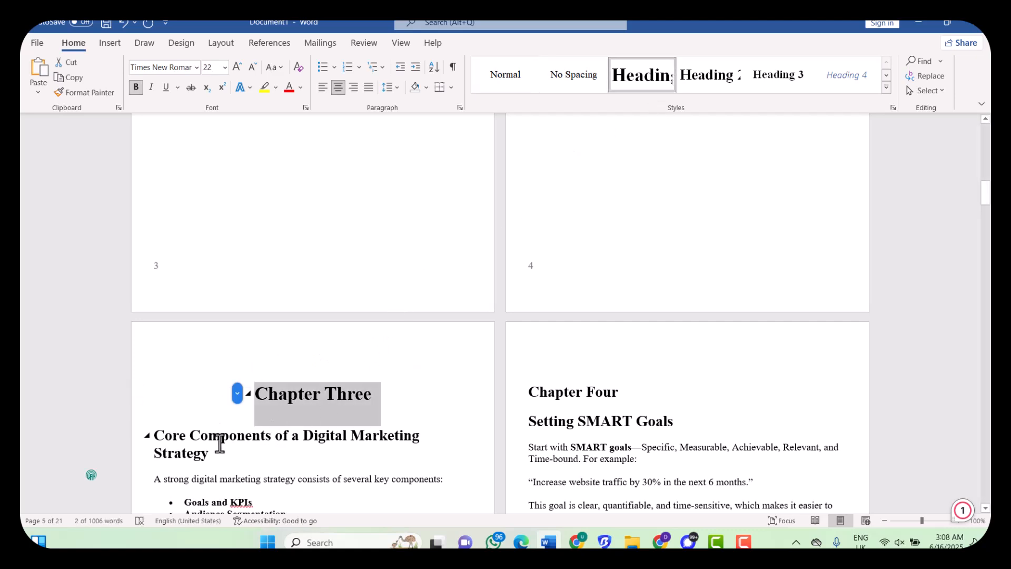
drag(214, 451, 142, 441)
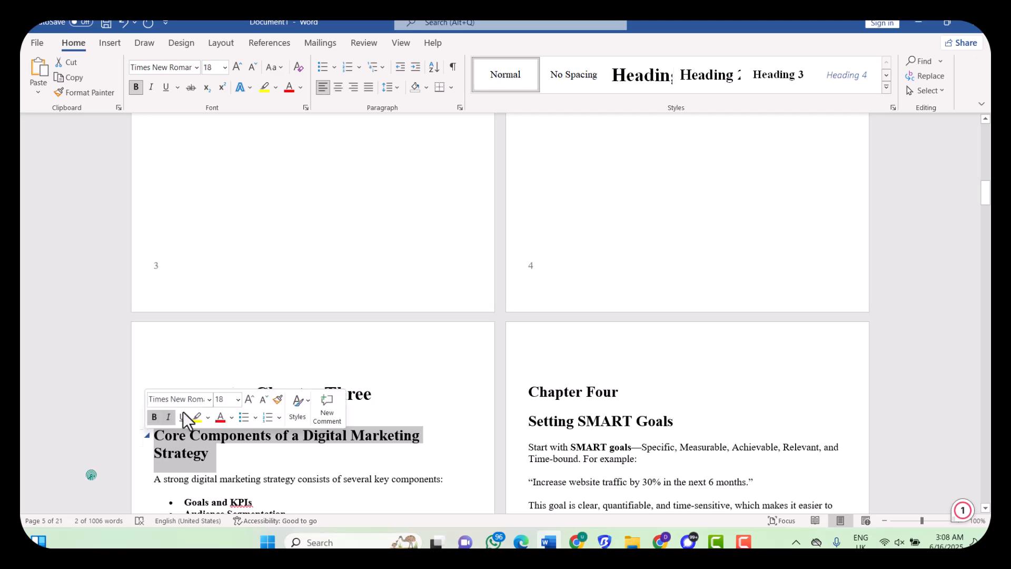
click(716, 78)
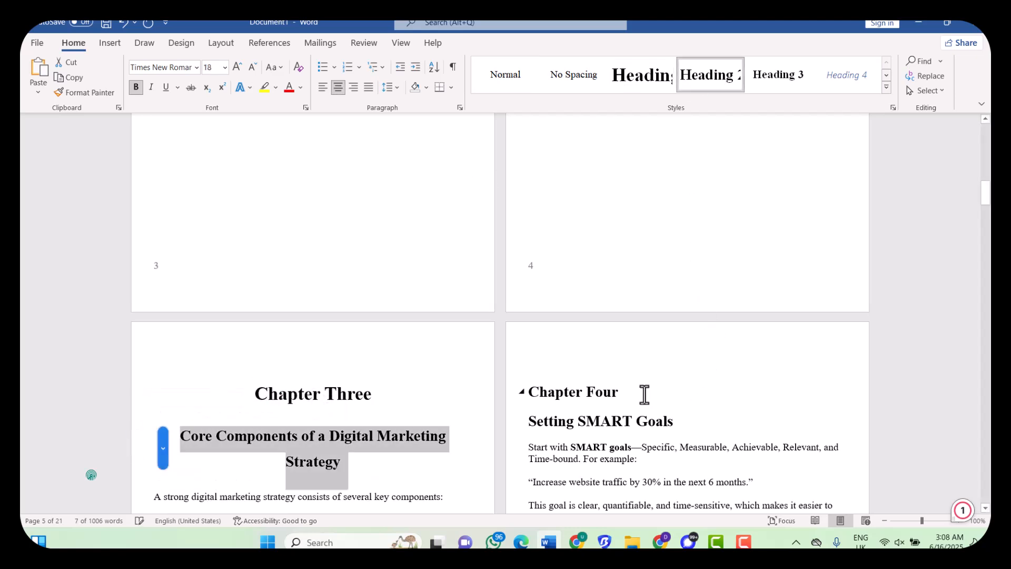
drag(619, 388, 557, 399)
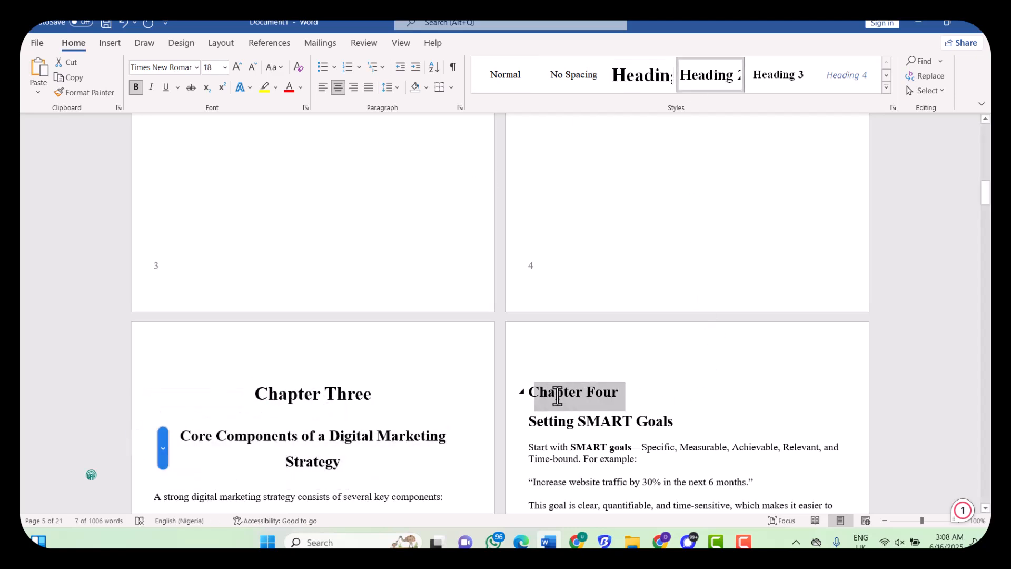
click(647, 90)
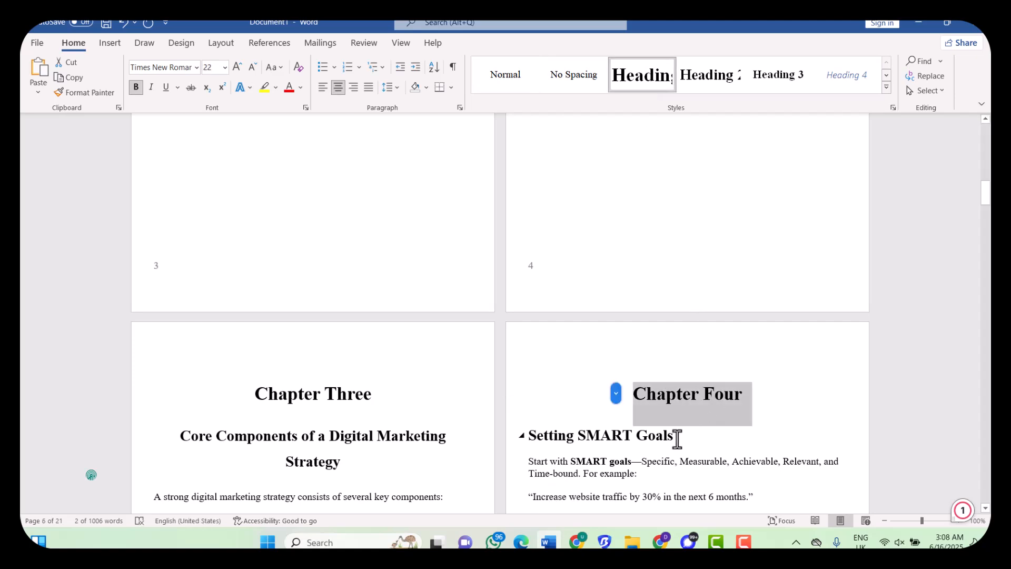
drag(674, 440, 558, 441)
click(700, 72)
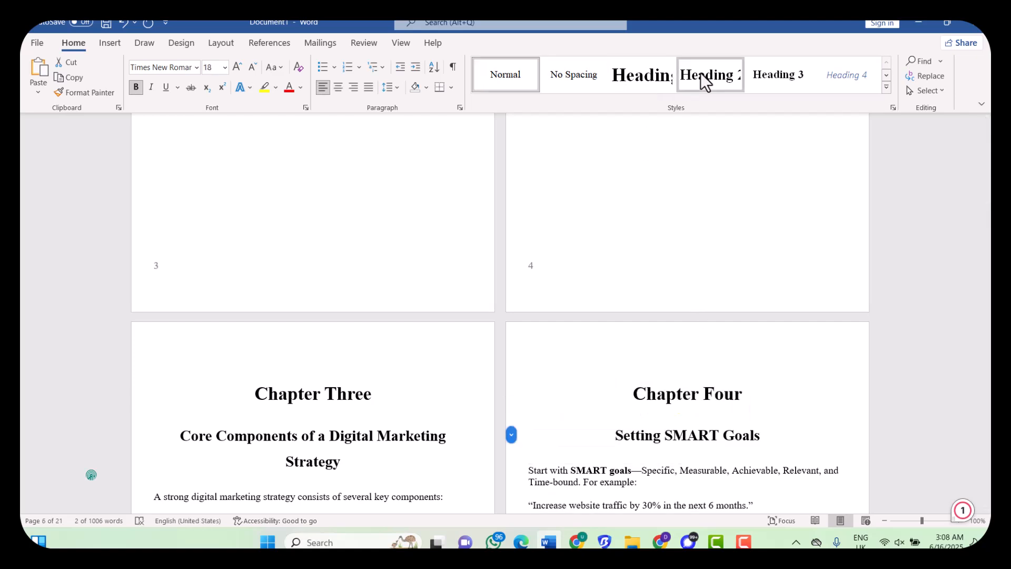
Apply Heading 1 to Chapters Five and Six, and Heading 2 to Understanding Your Target Audience and Competitive Analysis
scroll(449, 467, down, 9)
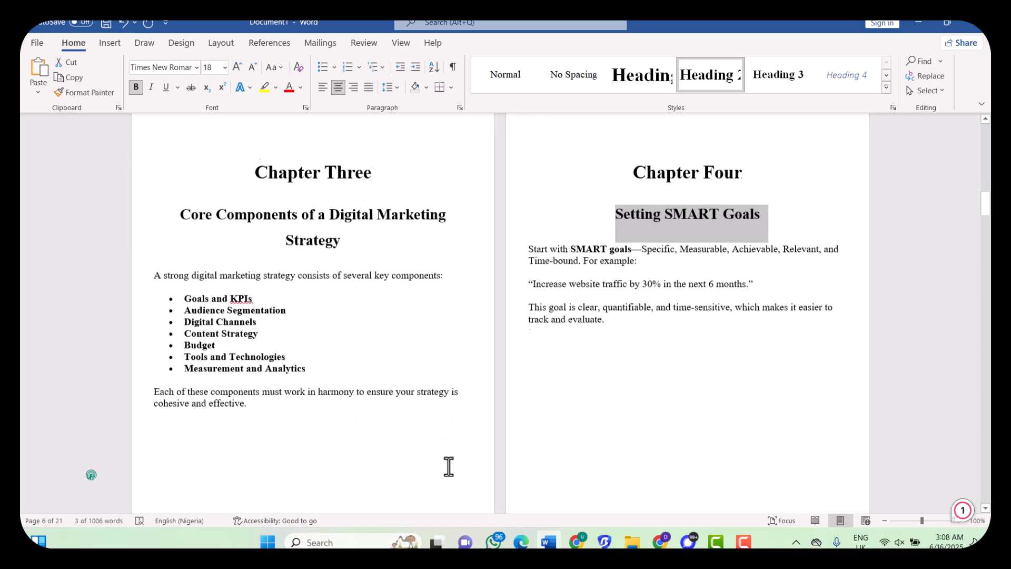
scroll(449, 466, down, 10)
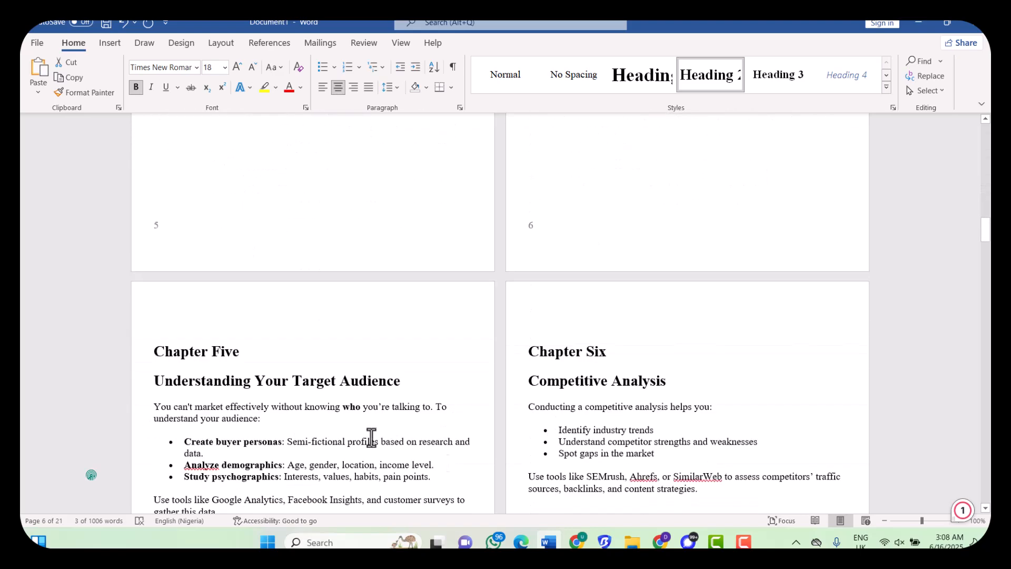
click(132, 355)
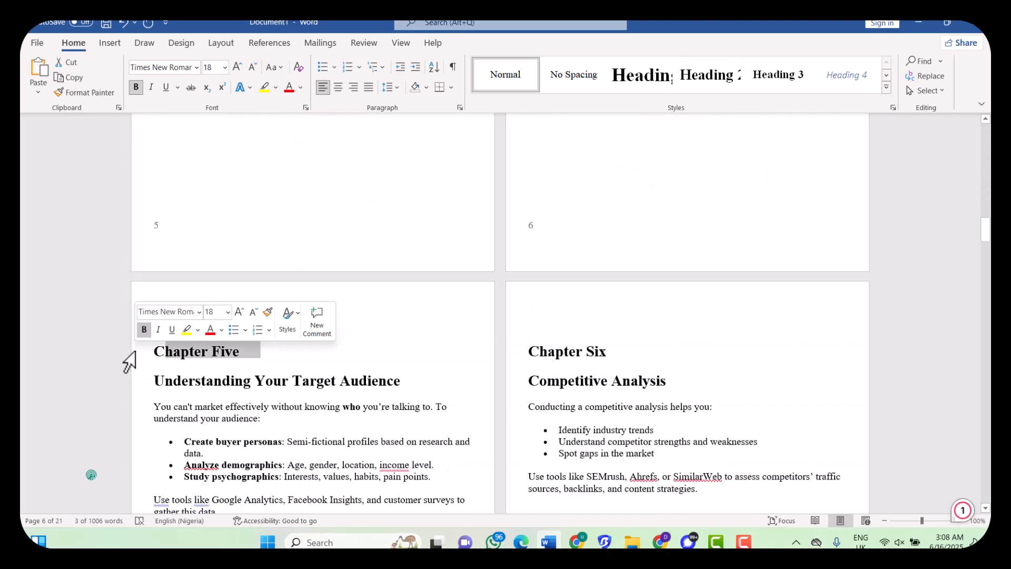
click(656, 62)
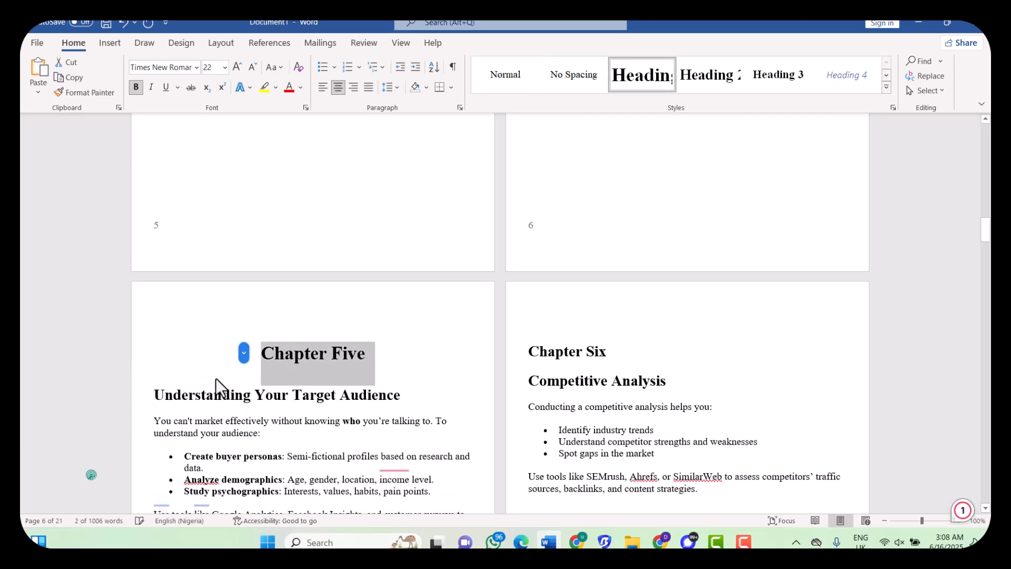
click(127, 405)
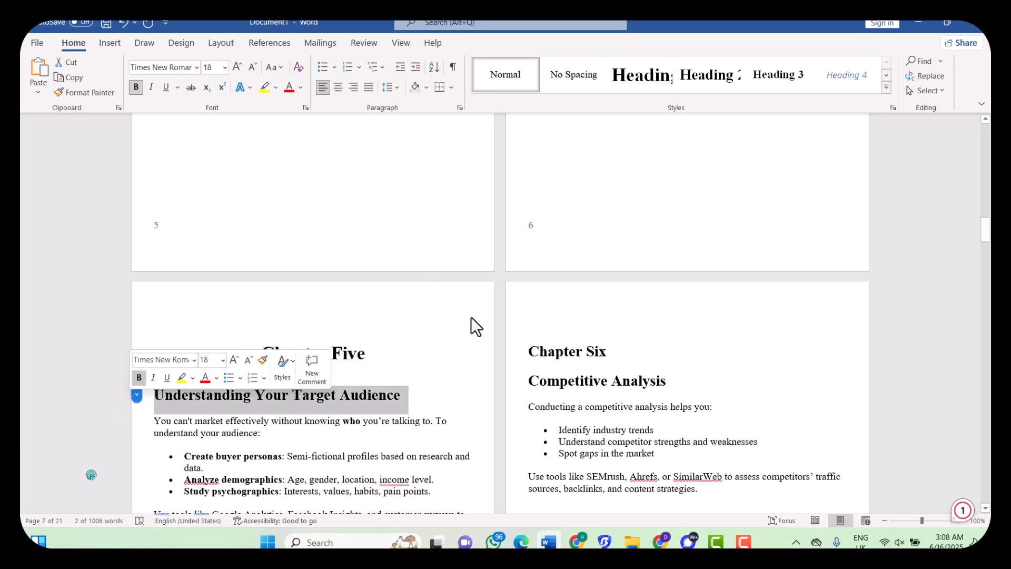
click(727, 87)
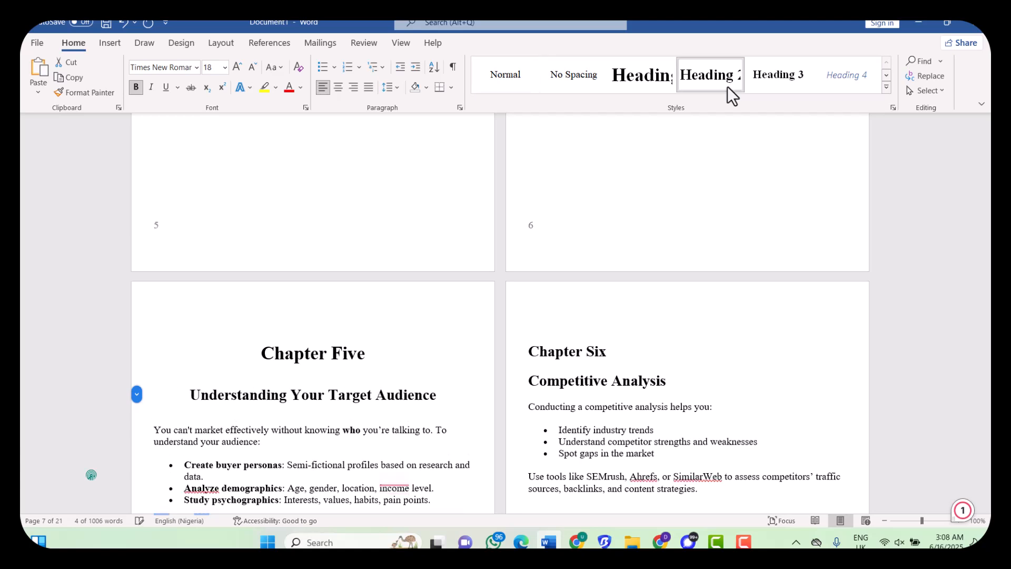
click(505, 362)
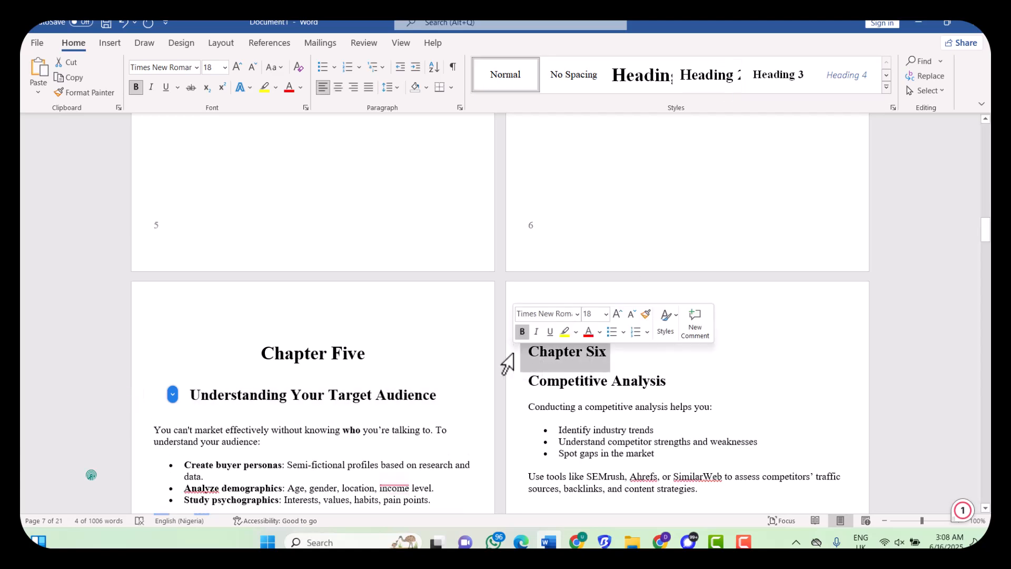
click(656, 79)
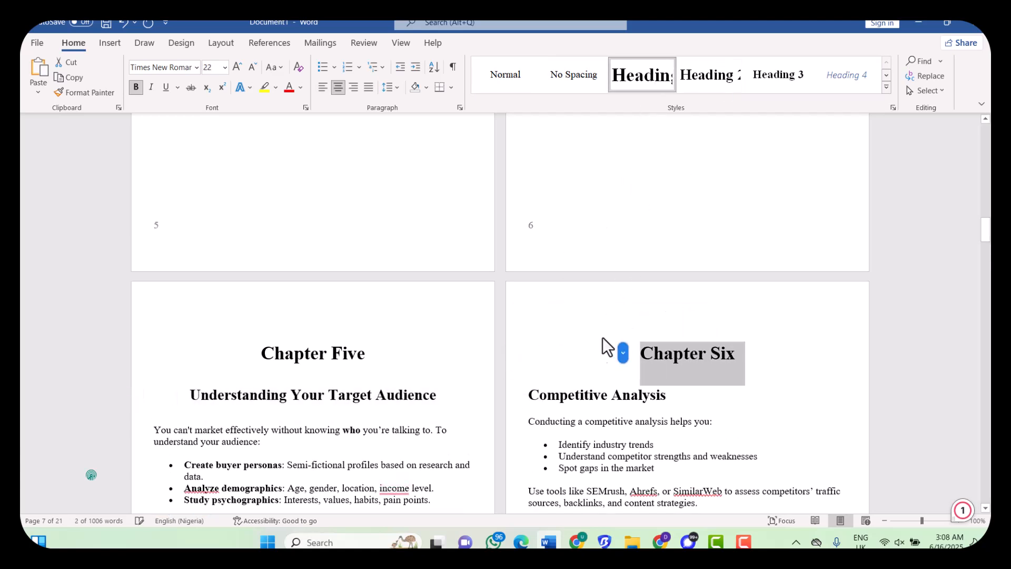
click(508, 409)
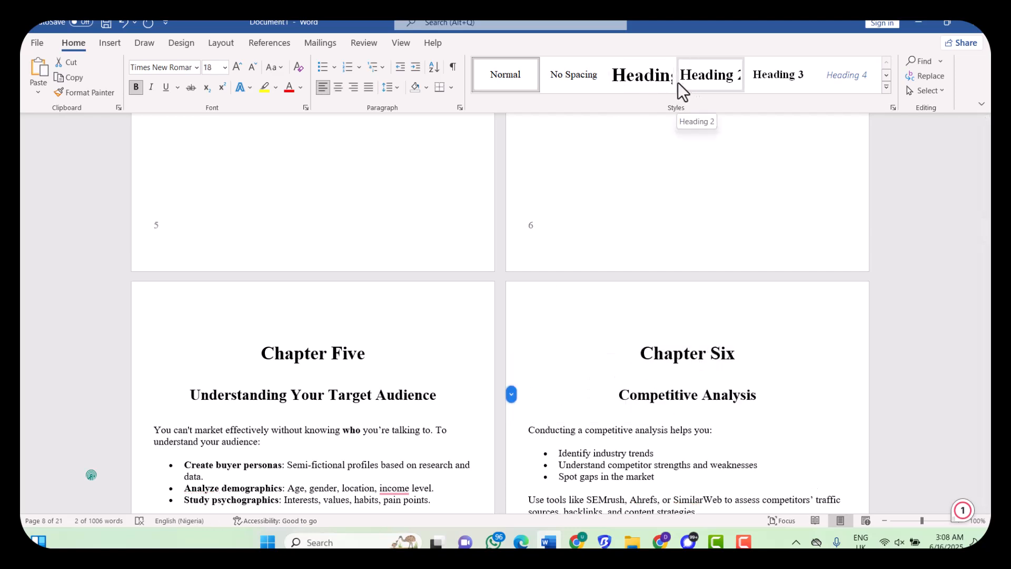
click(699, 80)
Confirm Heading 2 on Competitive Analysis, check the CRO heading styles, and scroll back to the title page
click(699, 80)
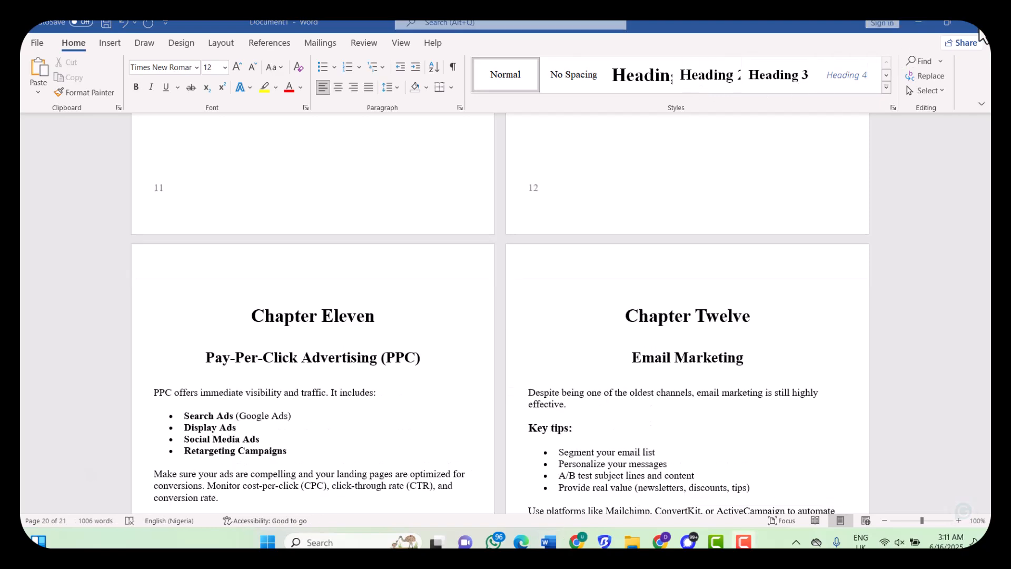
scroll(567, 317, down, 10)
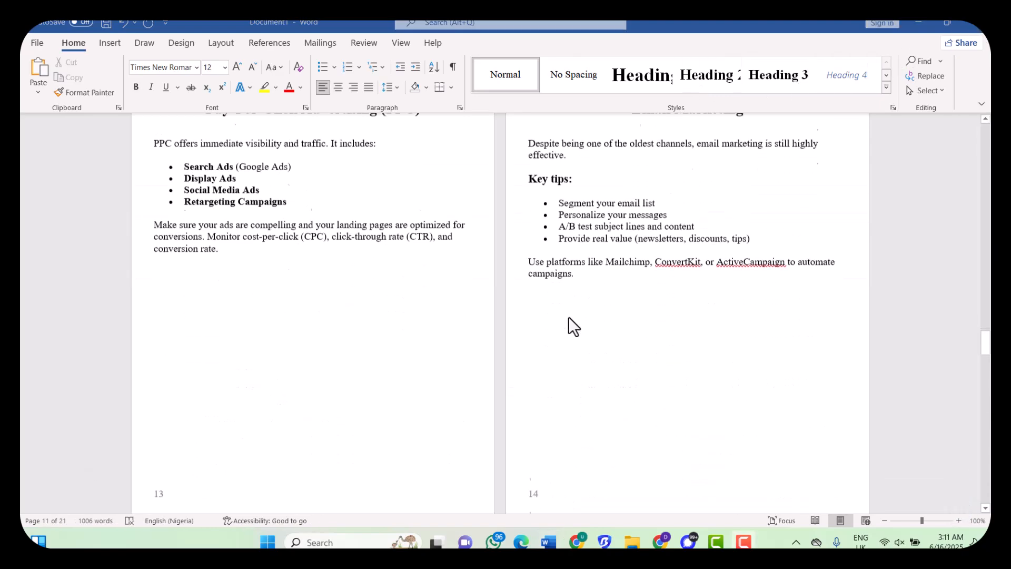
scroll(567, 317, down, 10)
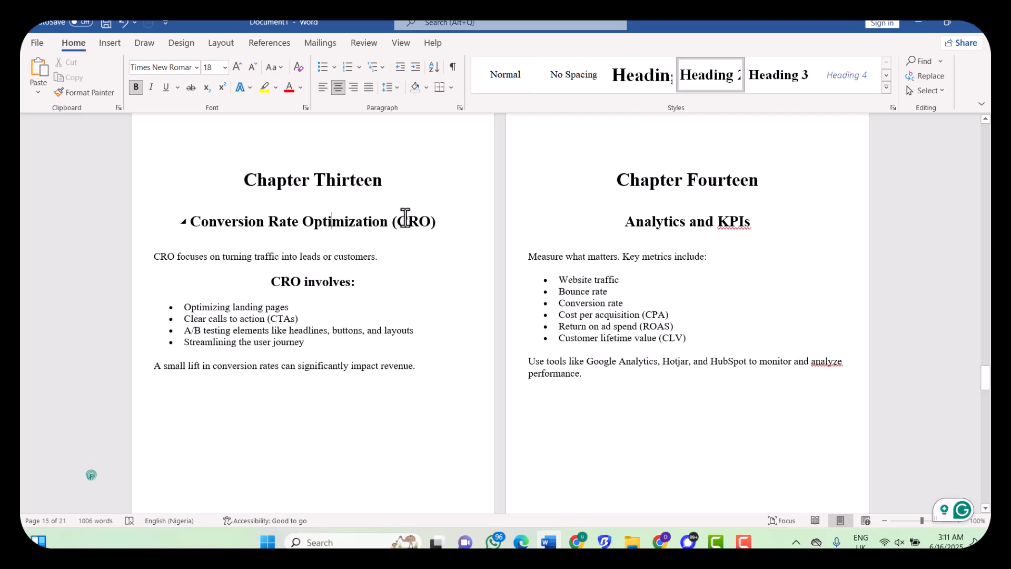
drag(406, 219, 339, 221)
drag(345, 291, 297, 291)
click(429, 314)
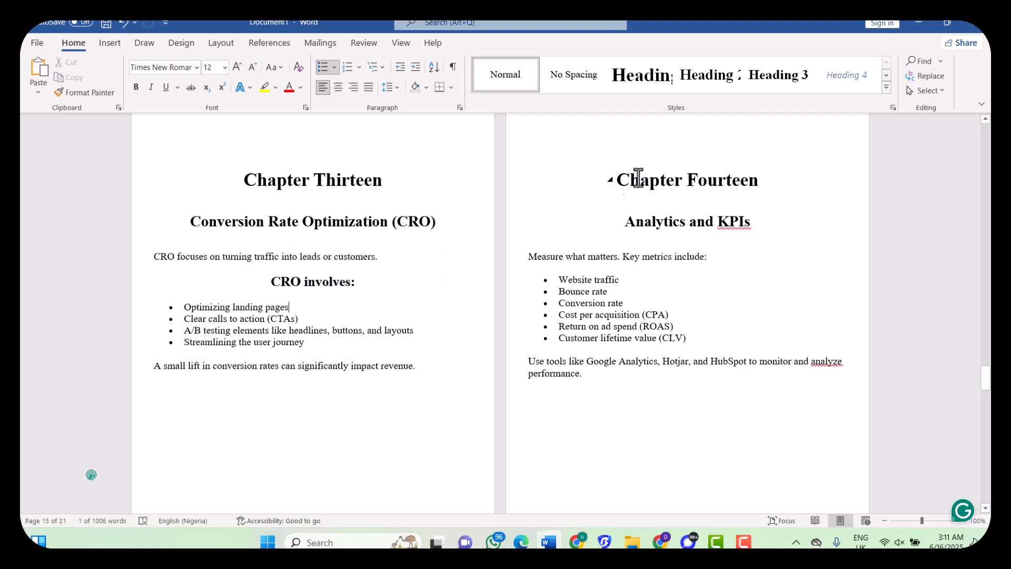
scroll(619, 293, up, 20)
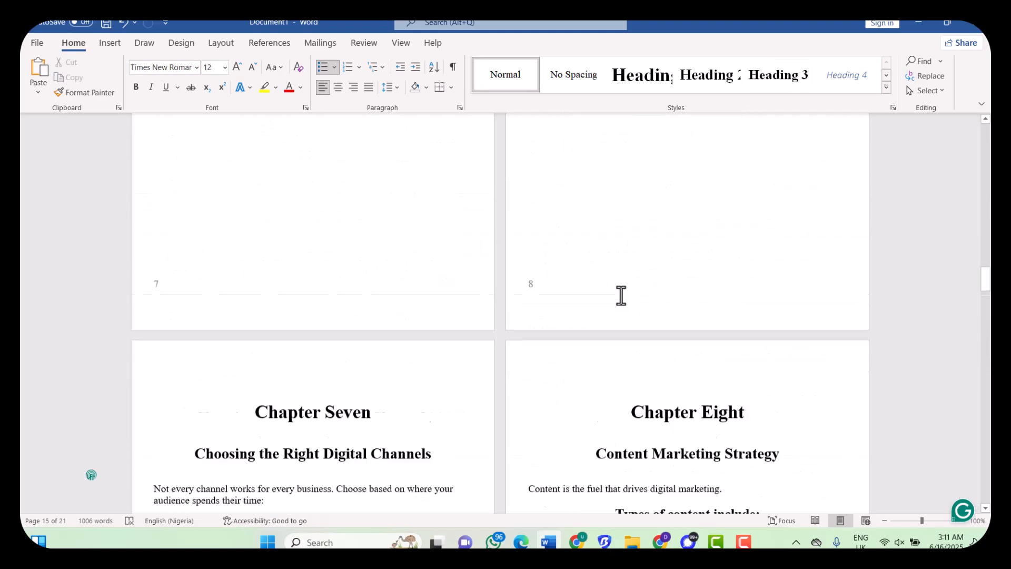
scroll(621, 296, up, 20)
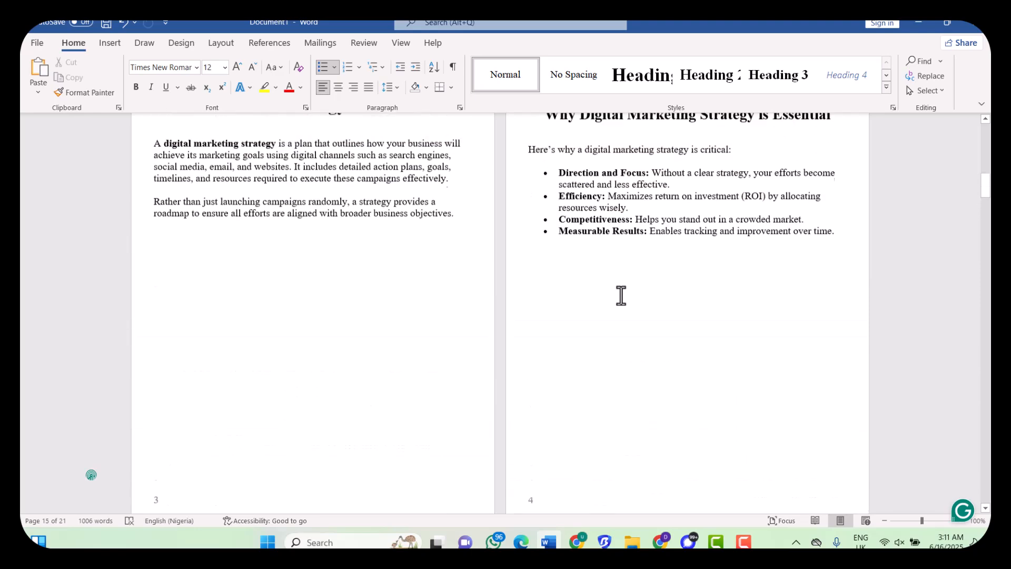
scroll(621, 295, up, 10)
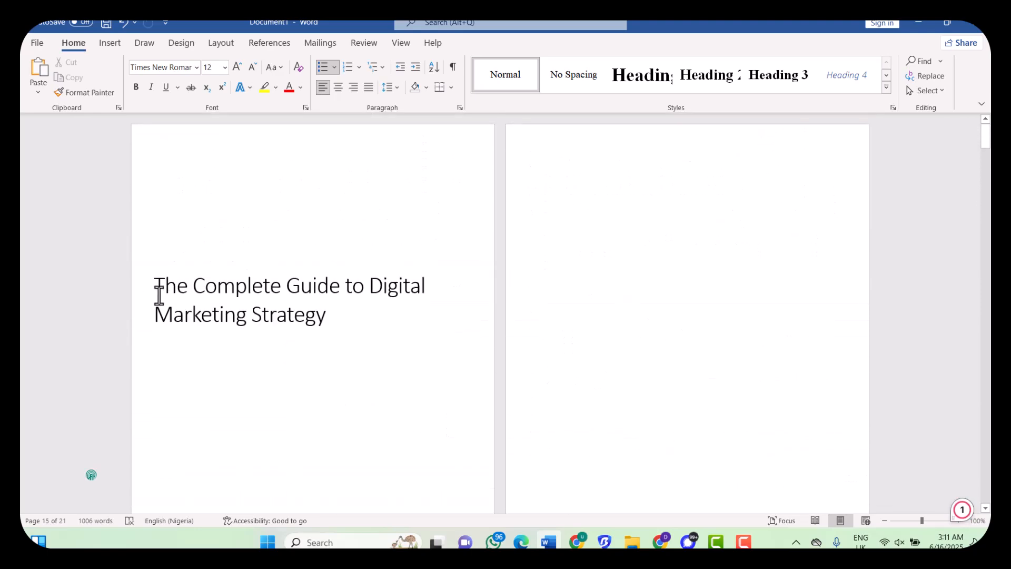
click(356, 316)
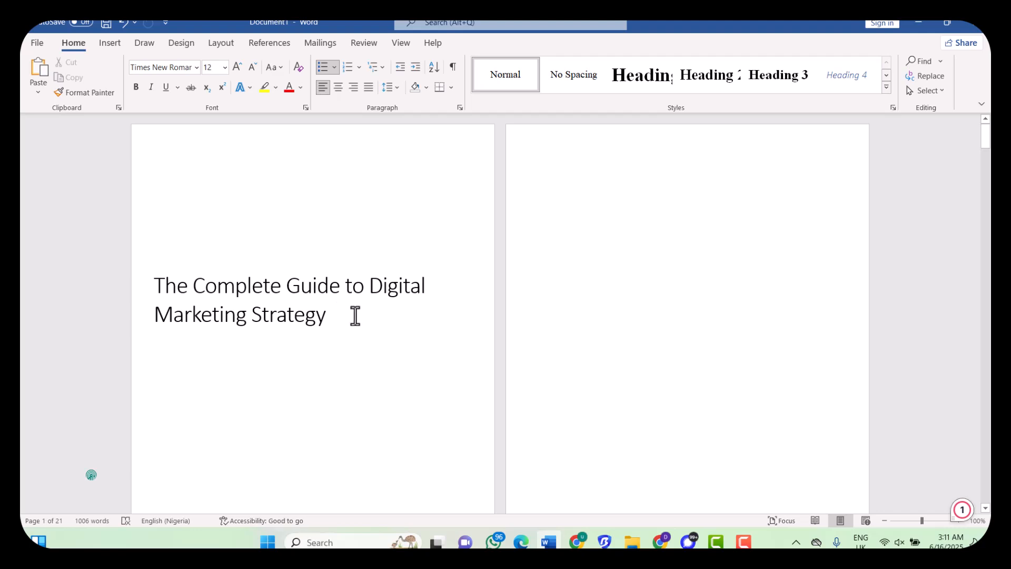
drag(355, 316, 142, 284)
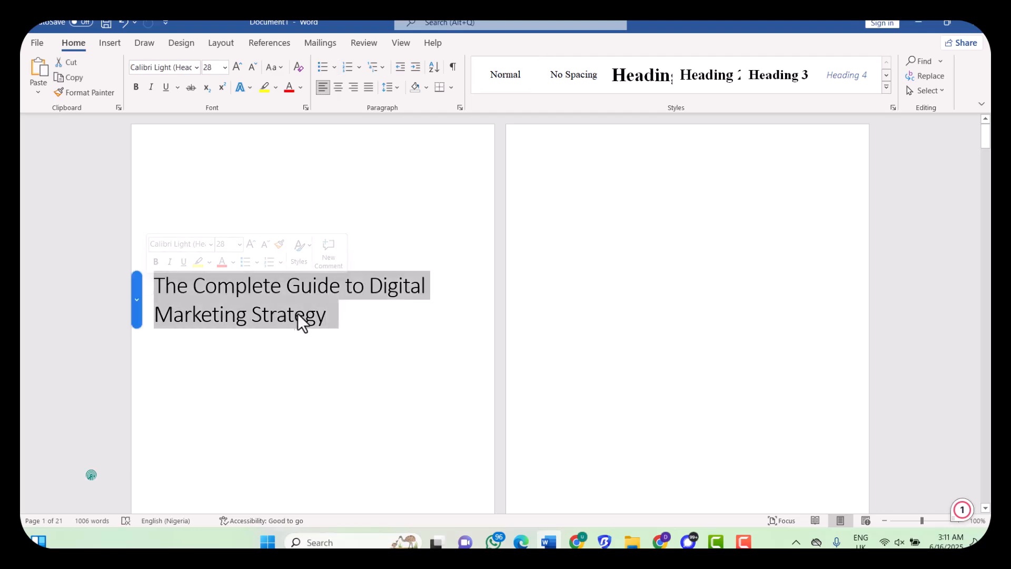
click(337, 317)
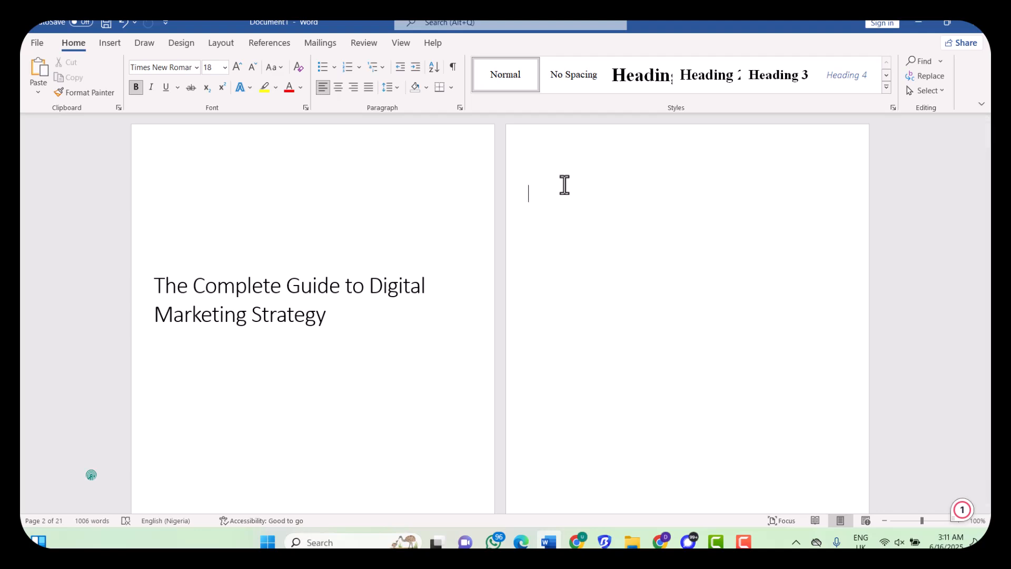
scroll(564, 184, down, 5)
scroll(564, 185, up, 5)
scroll(564, 184, up, 1)
Insert Automatic Table 2 from References > Table of Contents on the page after the title
click(276, 47)
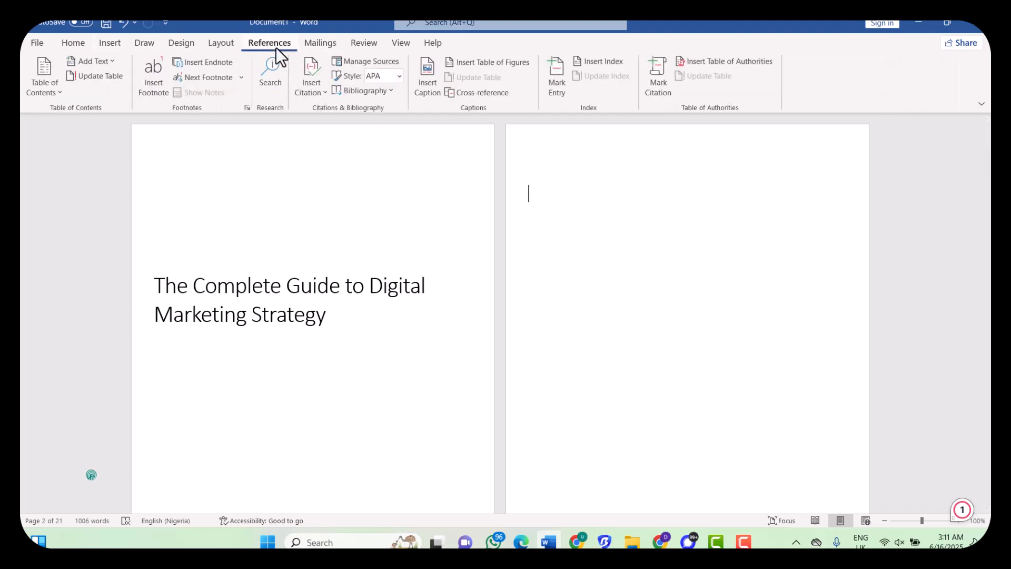
click(40, 93)
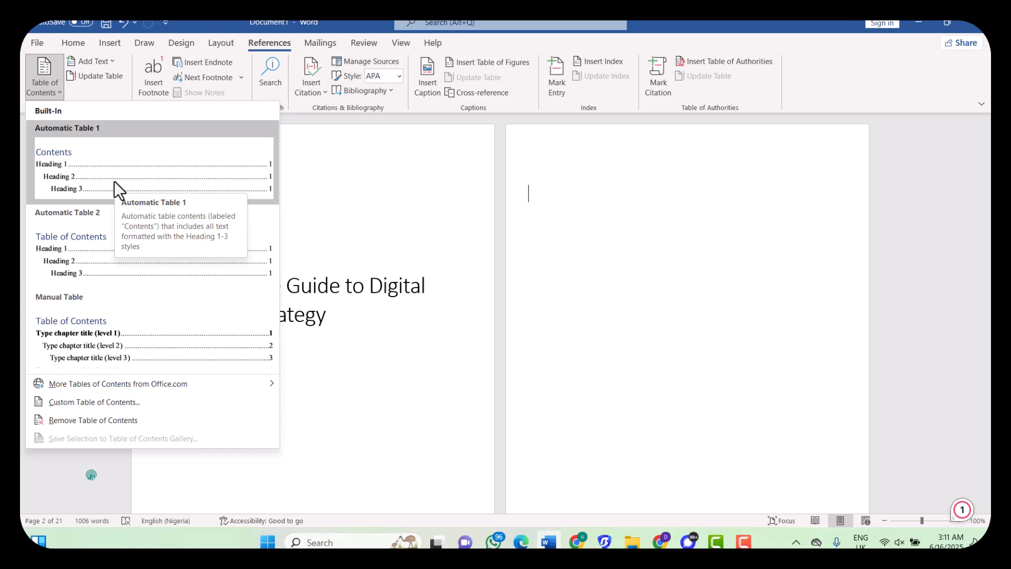
click(148, 272)
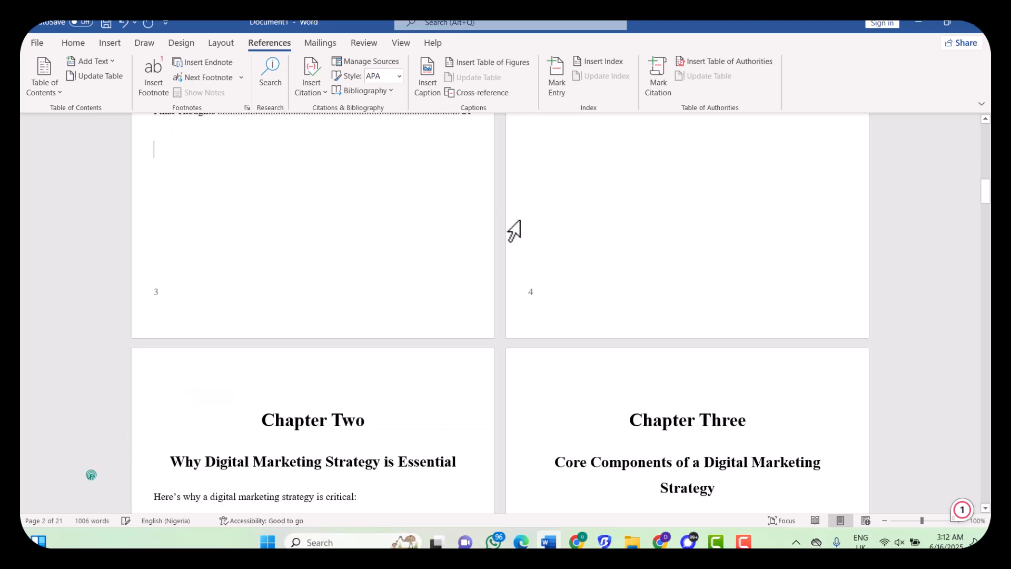
Scroll through the table of contents on pages 2–3, from Introduction to Final Thoughts, and return to its top
scroll(639, 299, up, 4)
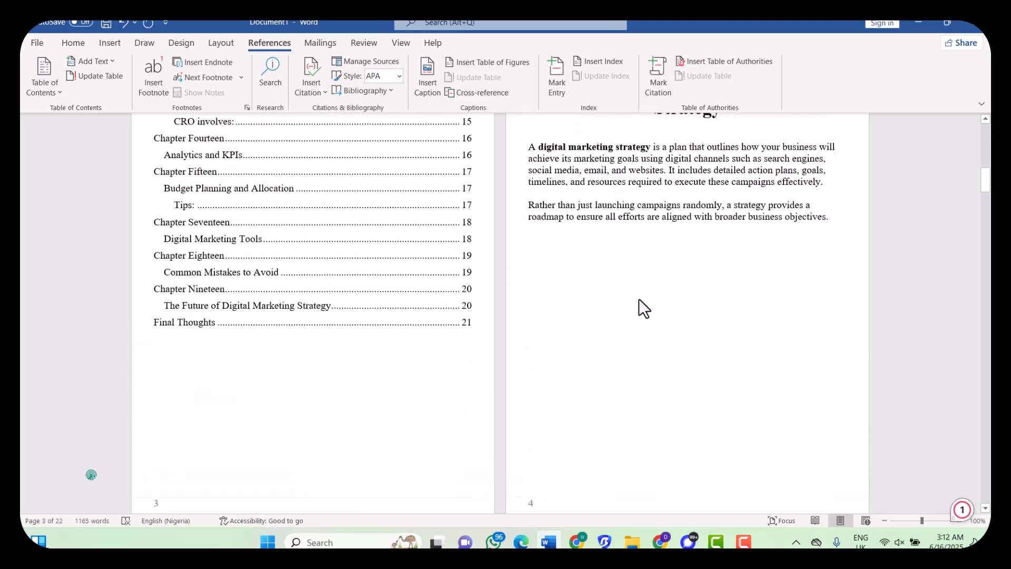
scroll(639, 298, up, 5)
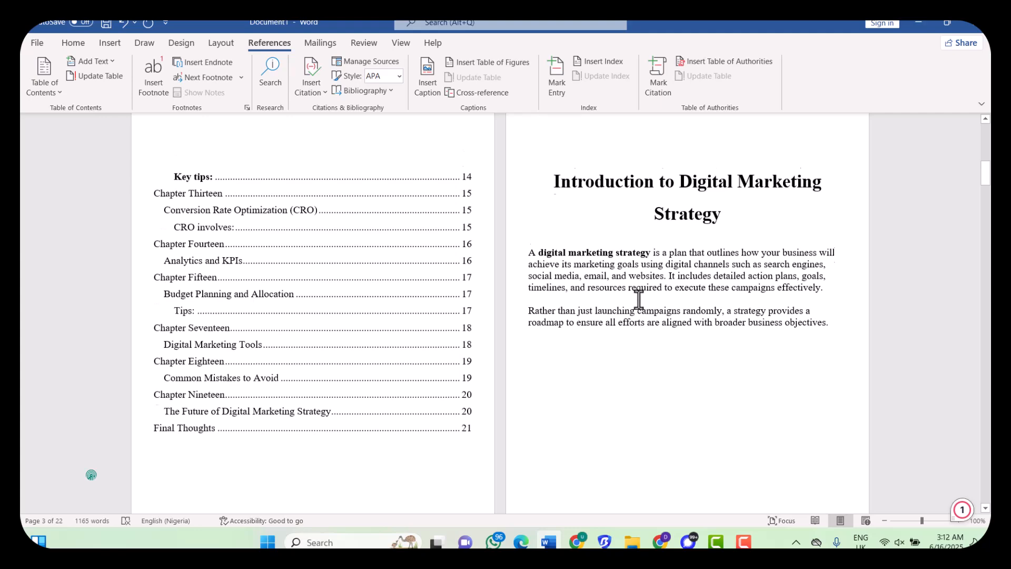
scroll(639, 299, up, 10)
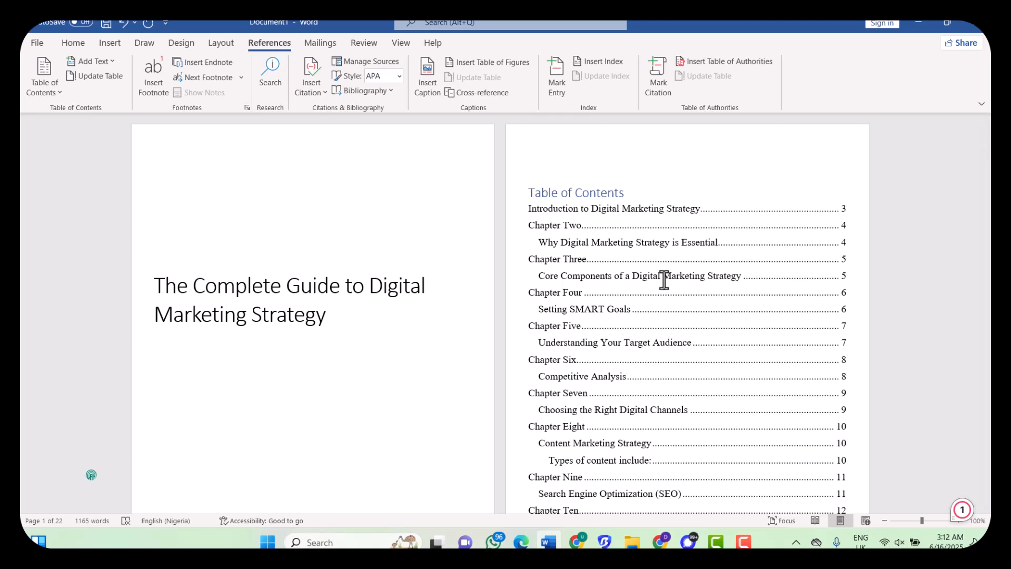
scroll(729, 290, down, 3)
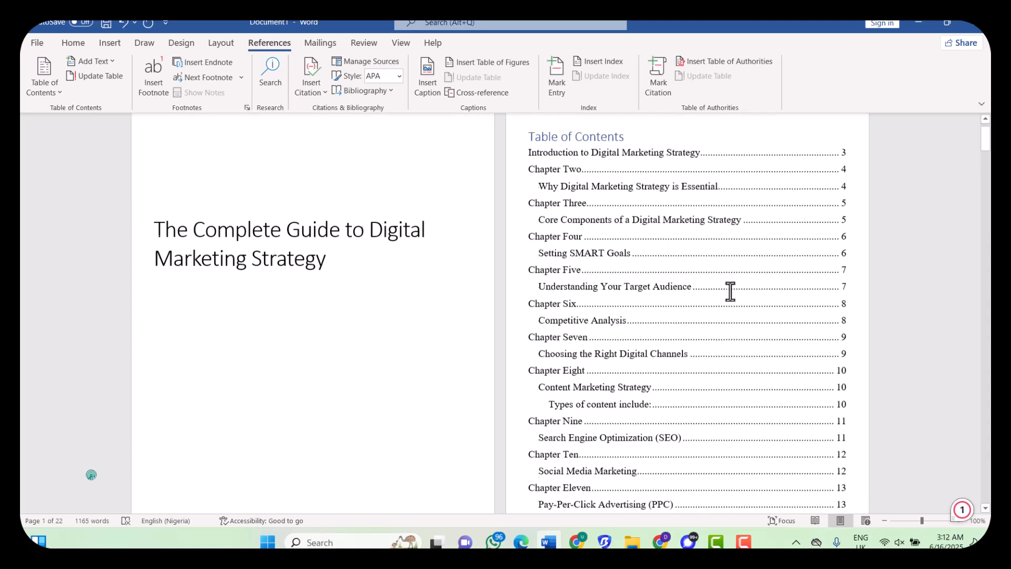
scroll(730, 291, down, 7)
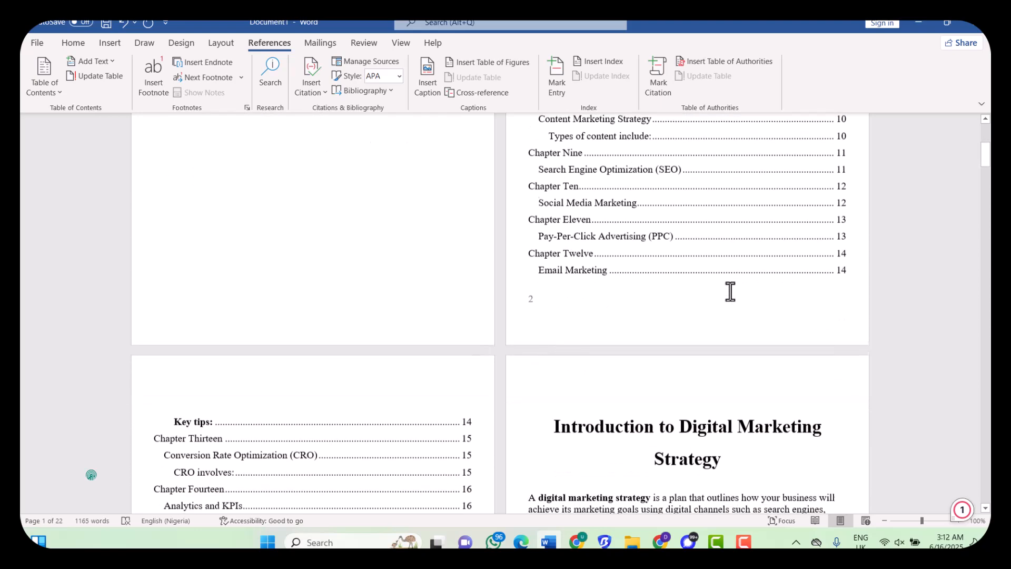
scroll(730, 291, down, 8)
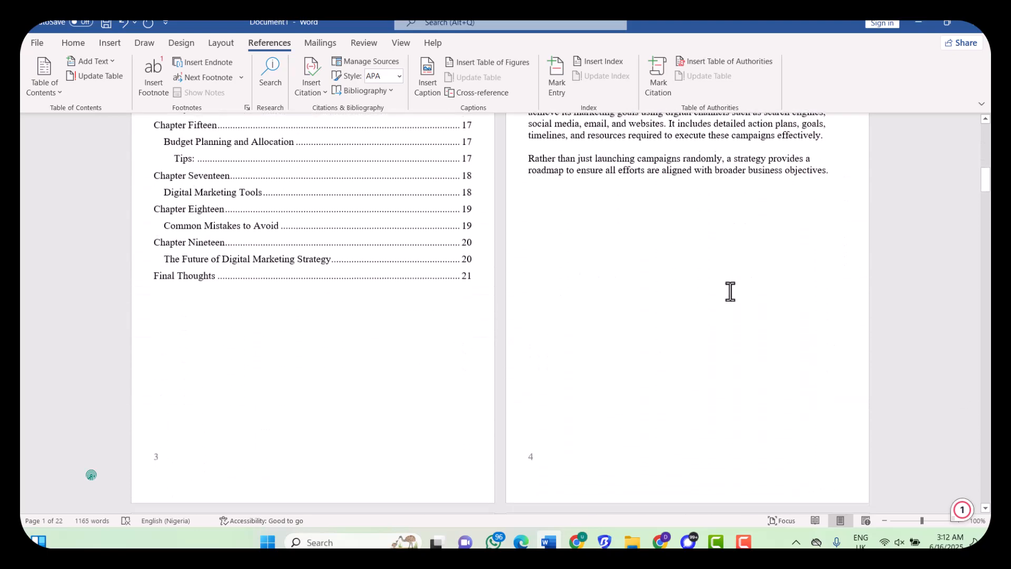
scroll(731, 291, up, 4)
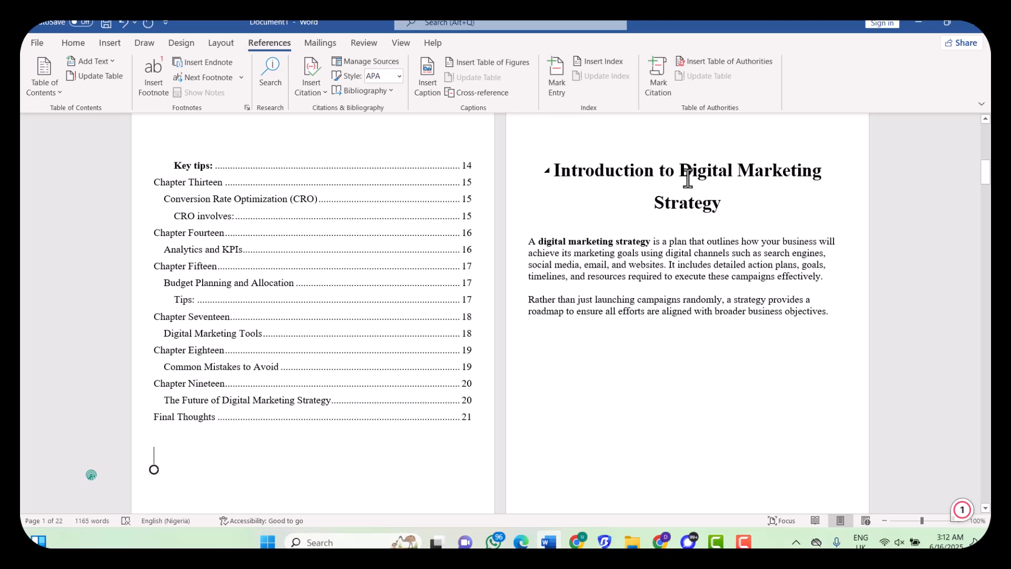
scroll(693, 200, down, 3)
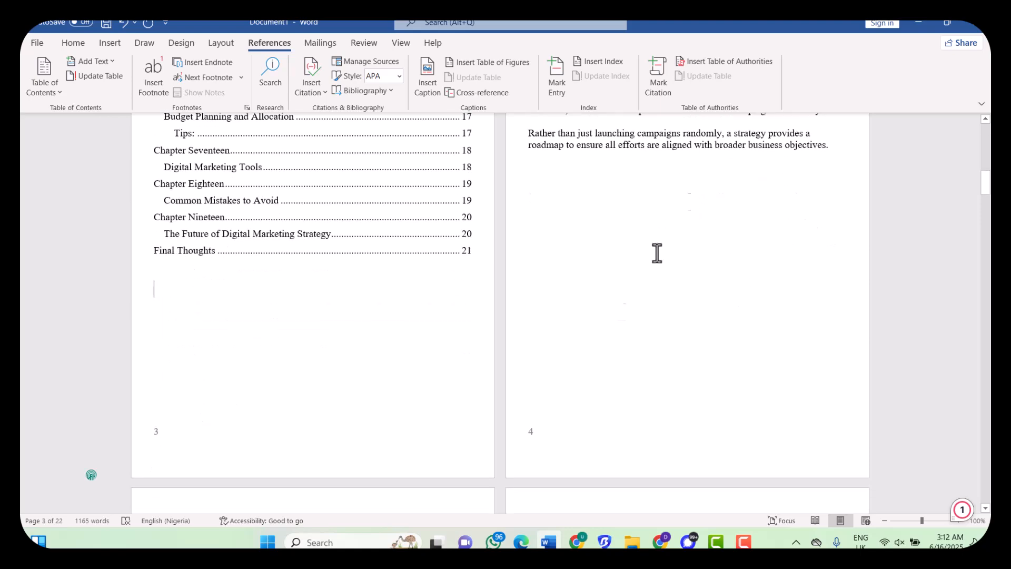
scroll(541, 434, up, 13)
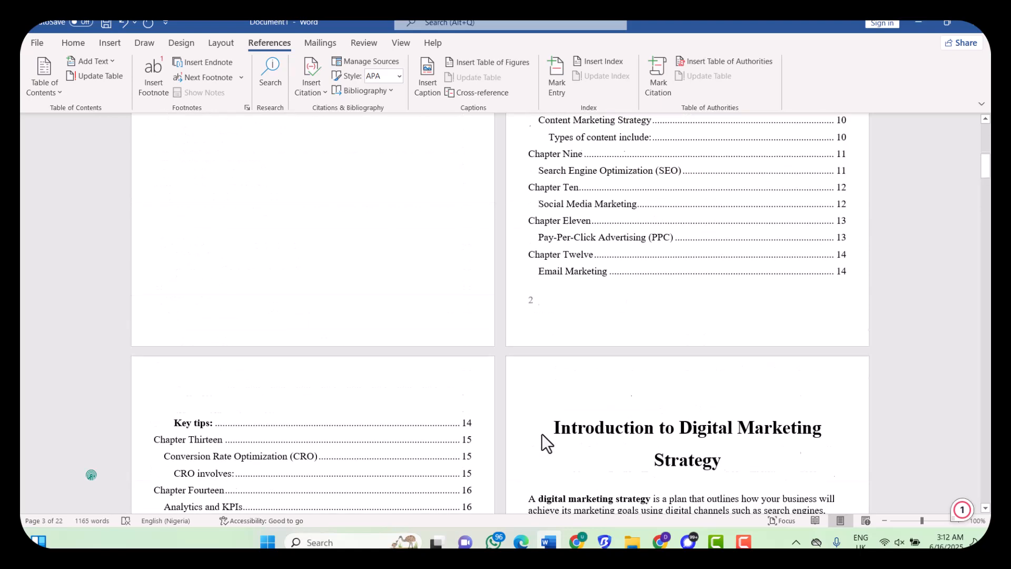
scroll(541, 434, down, 1)
click(606, 309)
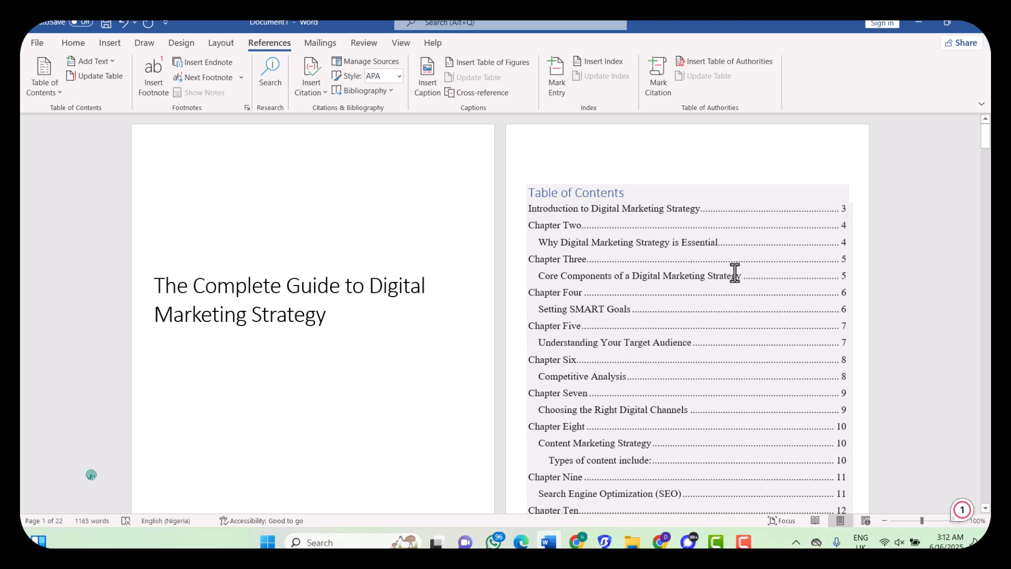
scroll(645, 269, down, 2)
scroll(645, 267, up, 2)
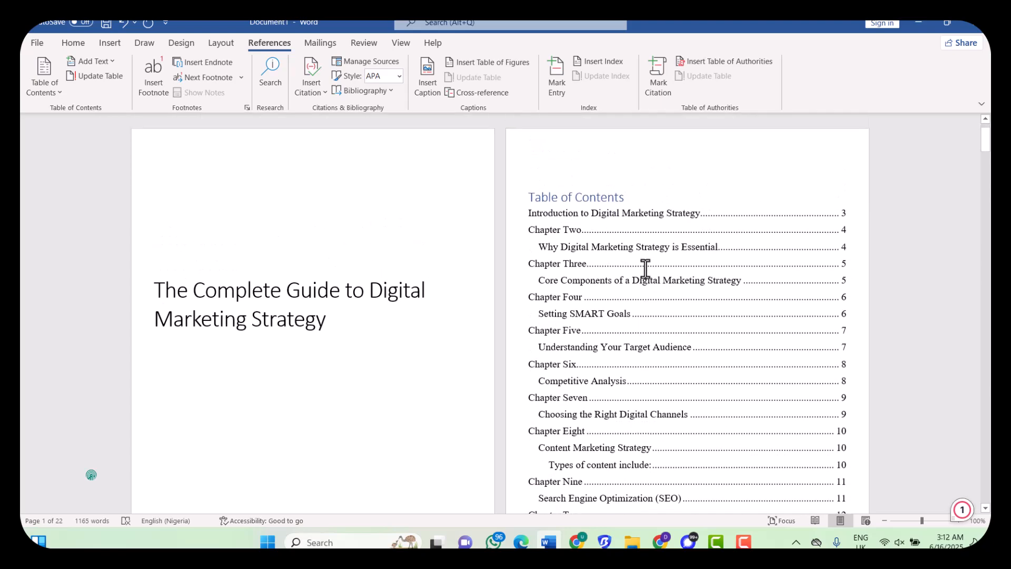
scroll(621, 225, down, 14)
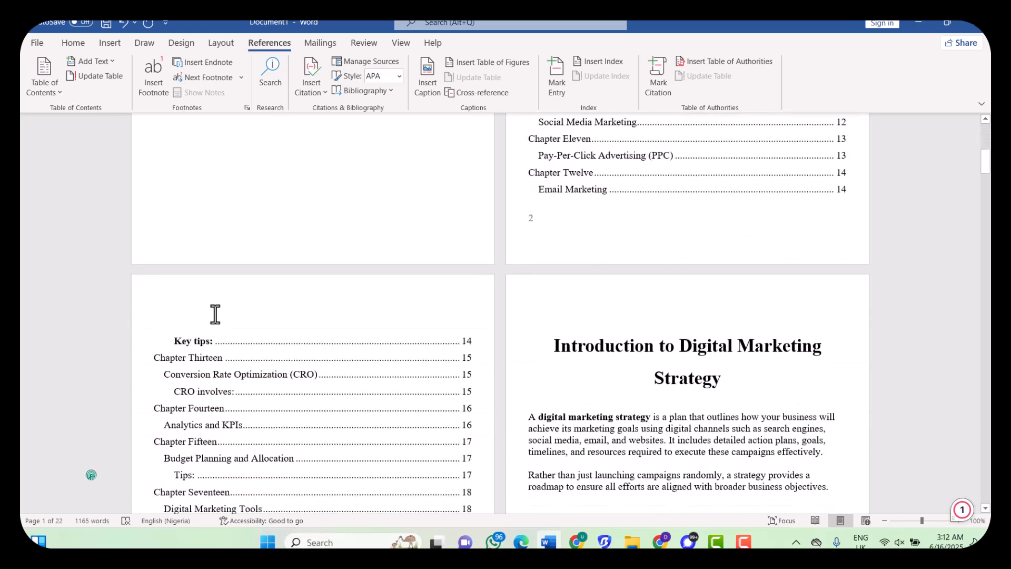
scroll(216, 315, down, 9)
scroll(215, 314, up, 15)
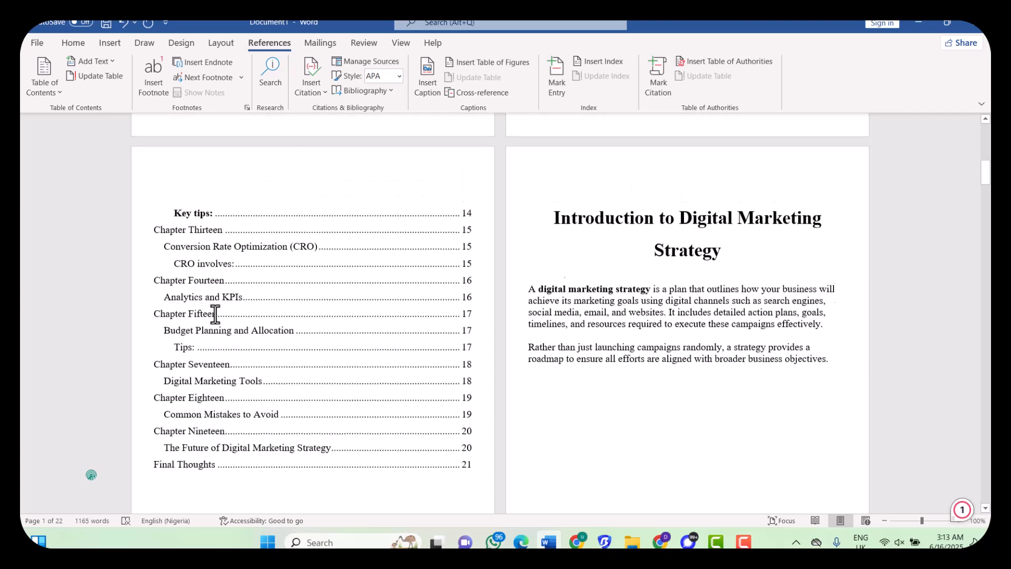
scroll(668, 255, down, 3)
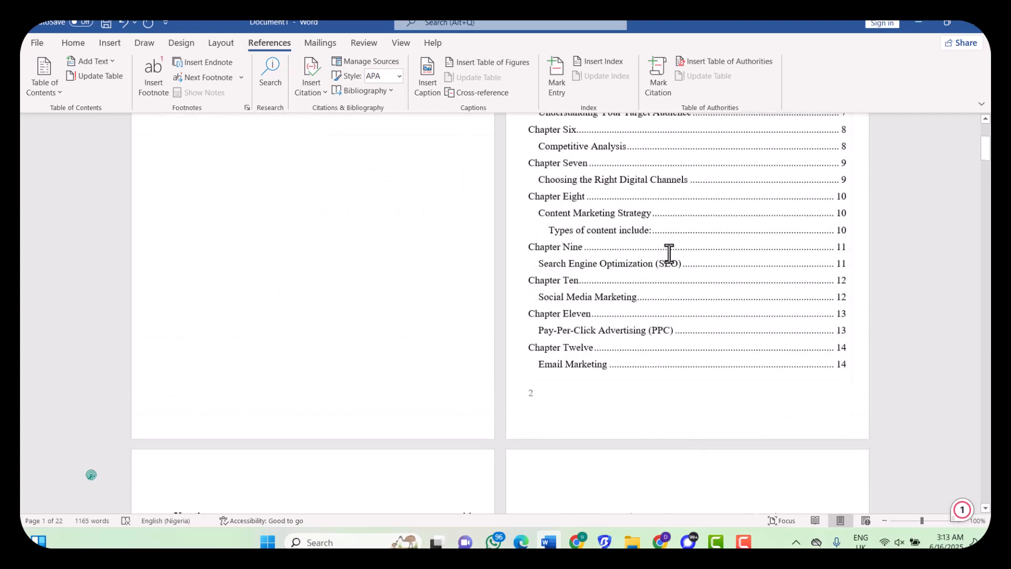
scroll(668, 255, down, 5)
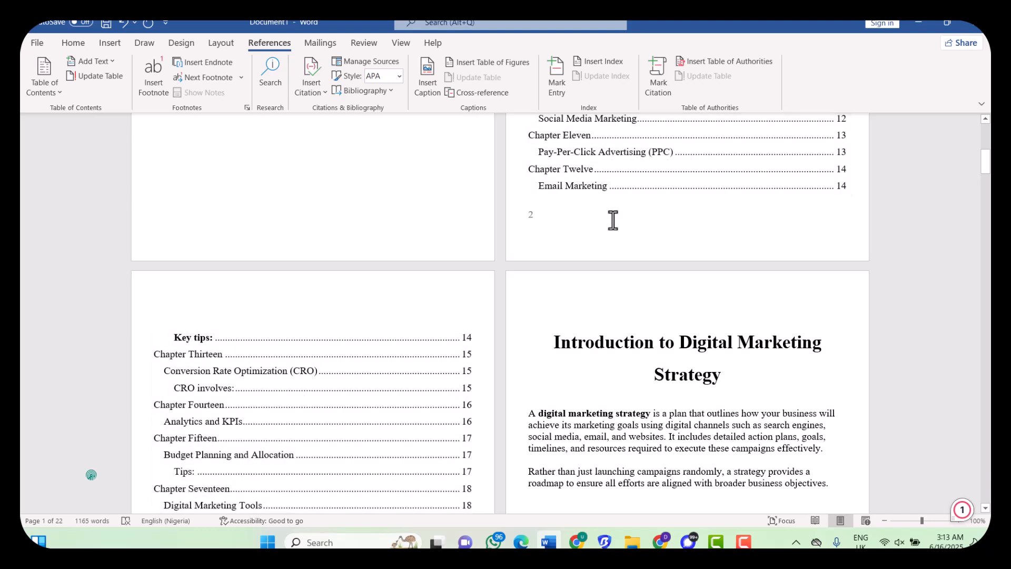
scroll(612, 220, up, 5)
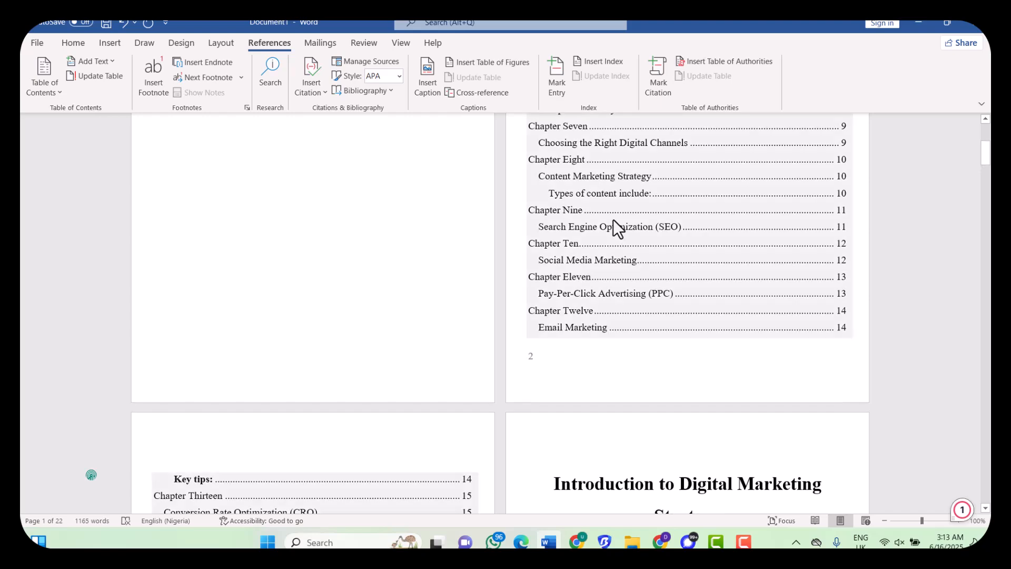
scroll(612, 220, down, 8)
scroll(612, 221, up, 10)
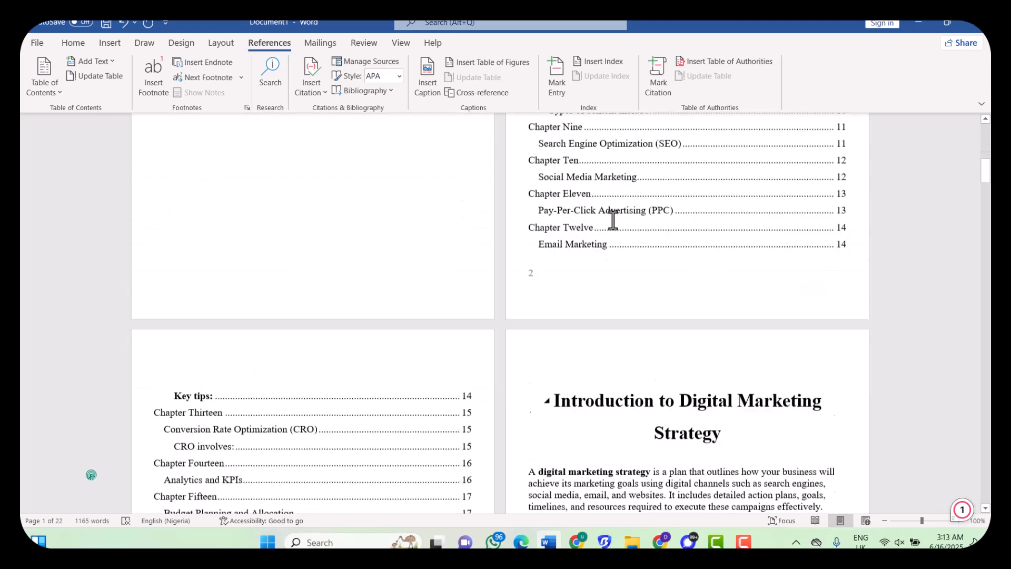
scroll(612, 221, up, 9)
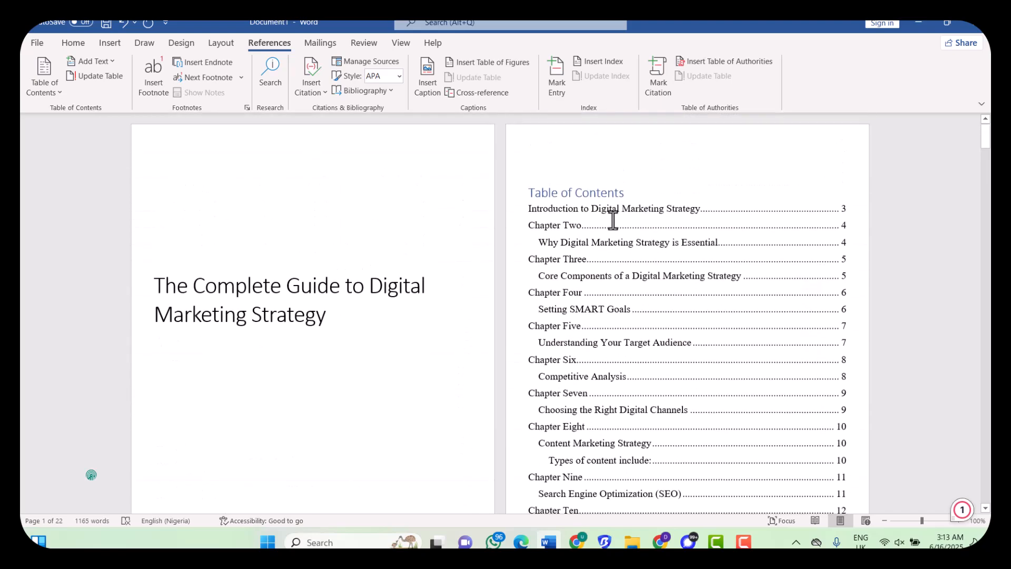
click(529, 207)
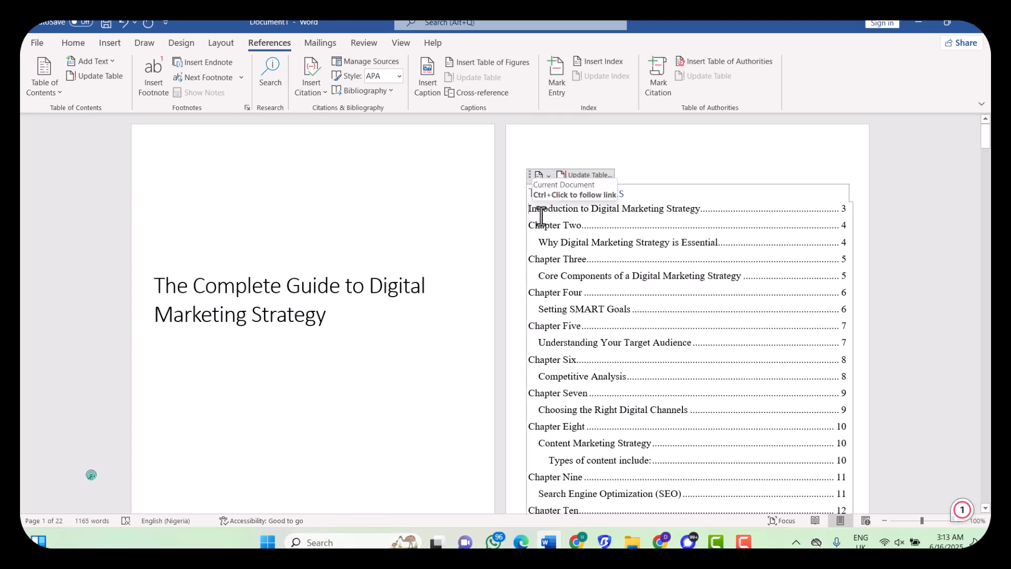
Update only the table of contents page numbers, so Introduction shows page 4
right_click(541, 216)
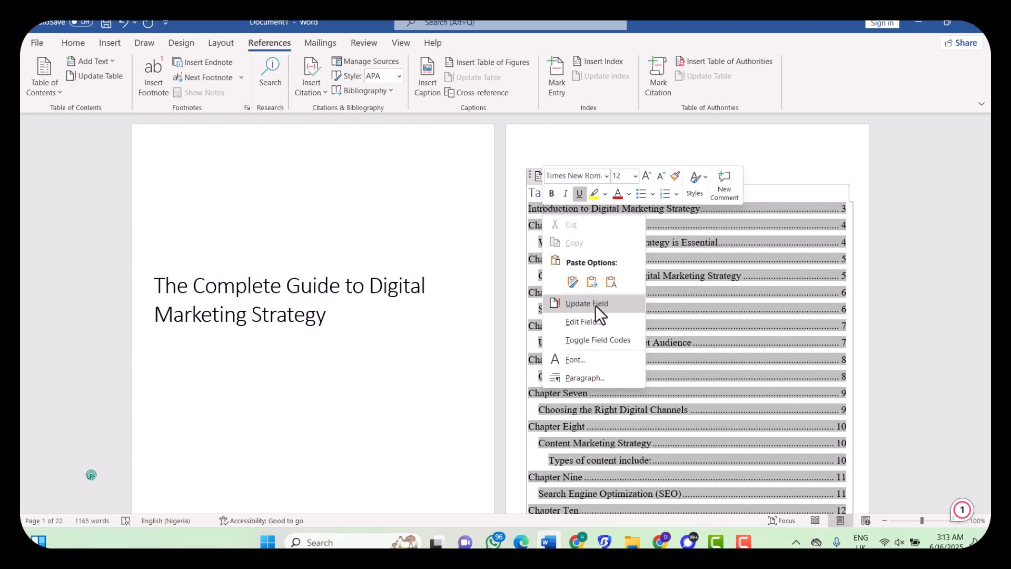
click(529, 172)
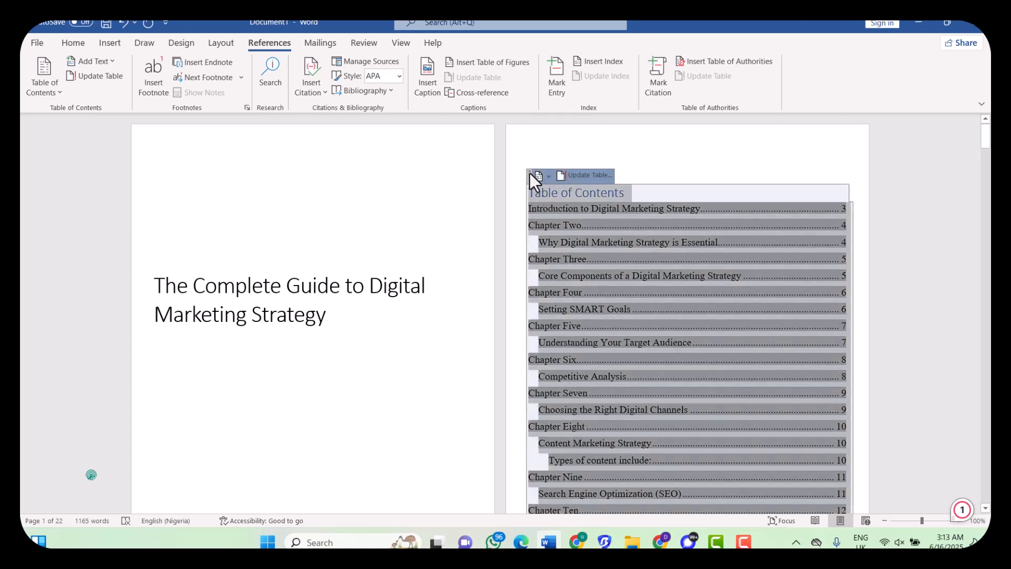
click(599, 176)
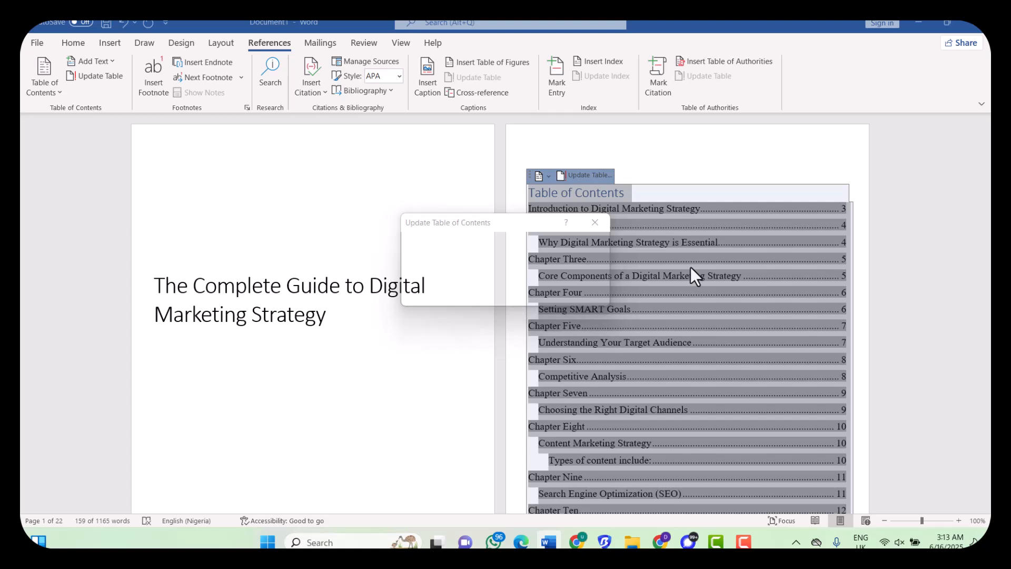
click(593, 222)
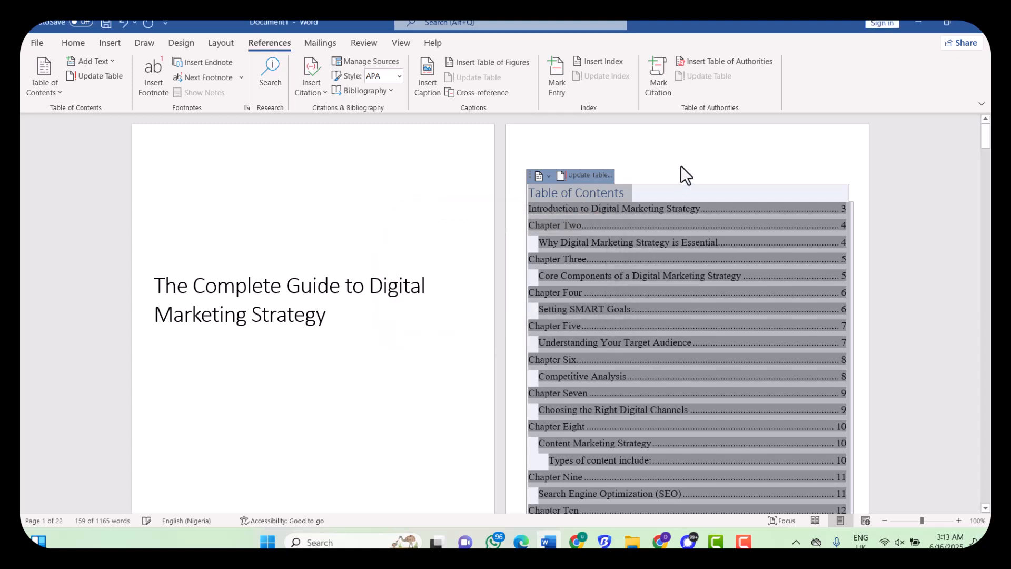
click(645, 194)
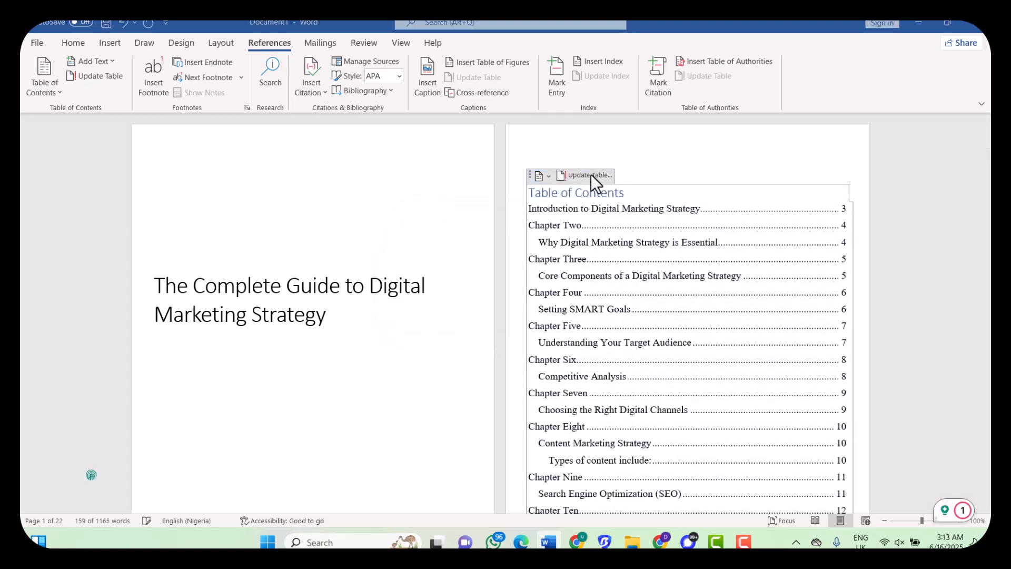
click(591, 175)
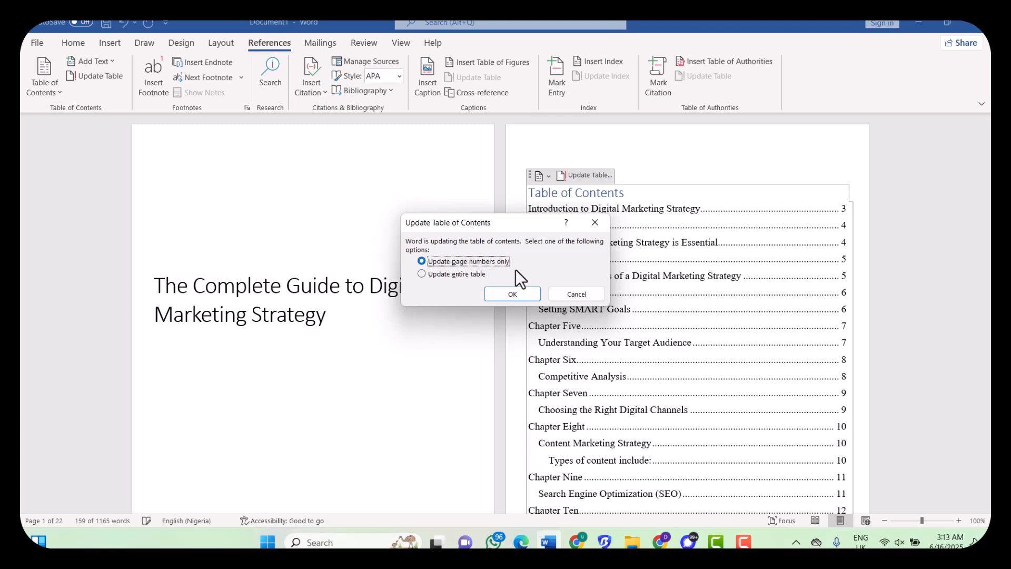
click(518, 293)
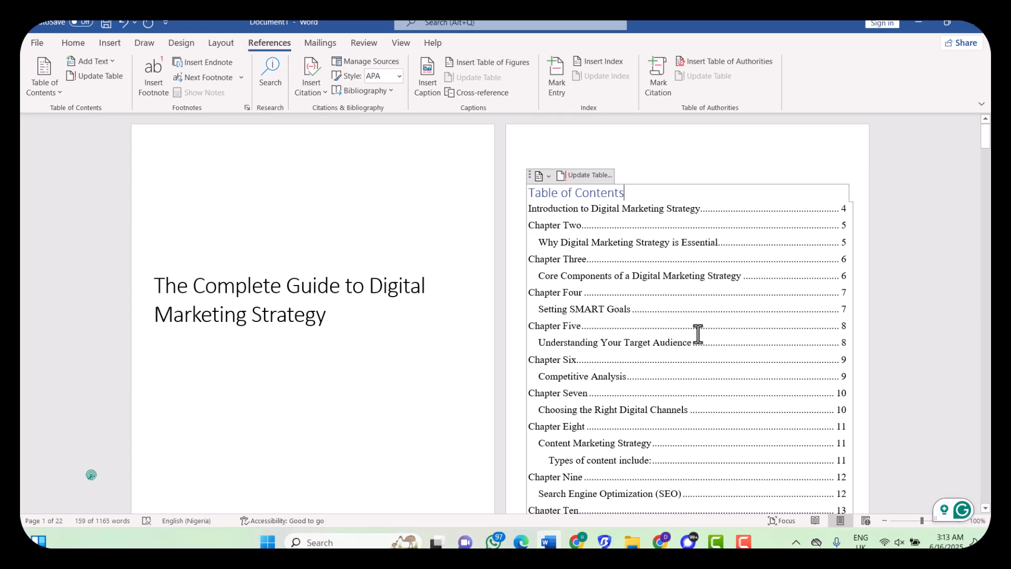
scroll(697, 334, down, 1)
scroll(697, 333, down, 3)
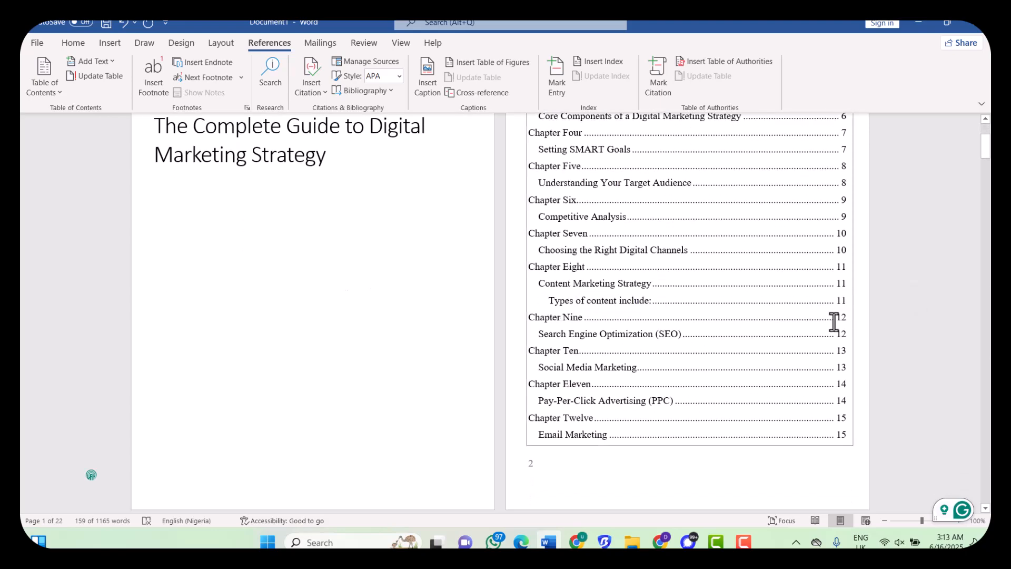
click(555, 322)
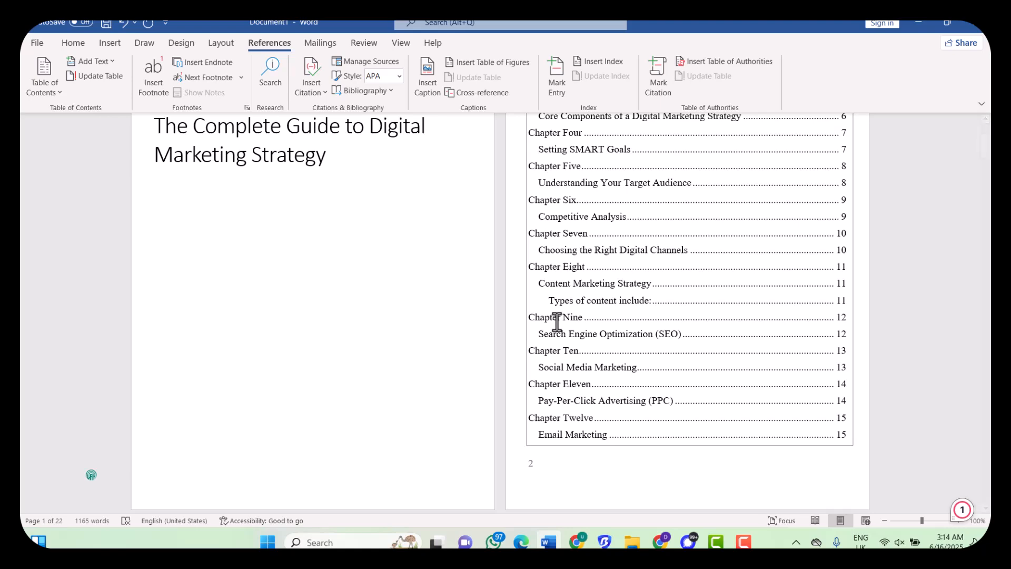
ctrl+click(556, 321)
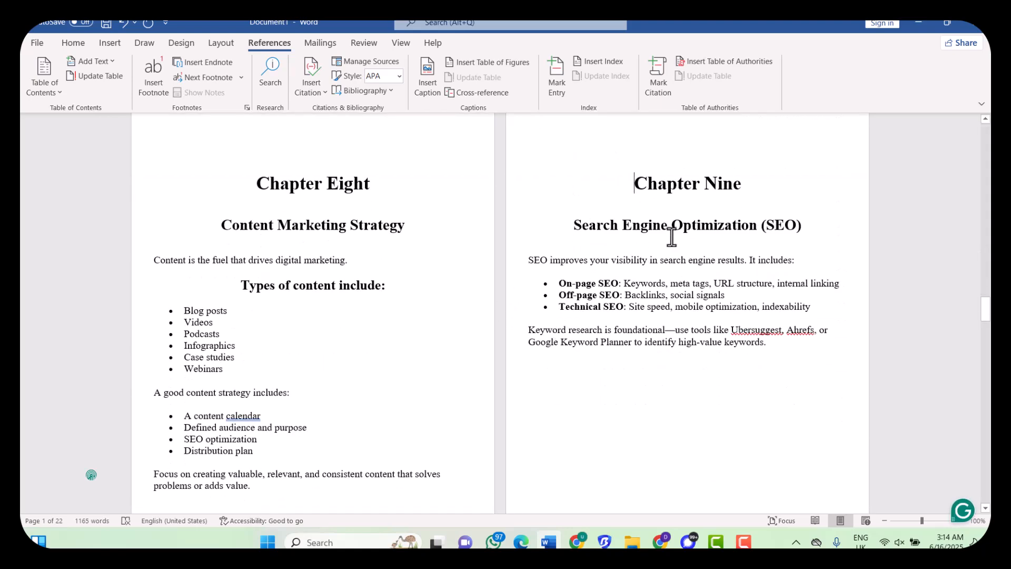
scroll(672, 237, down, 5)
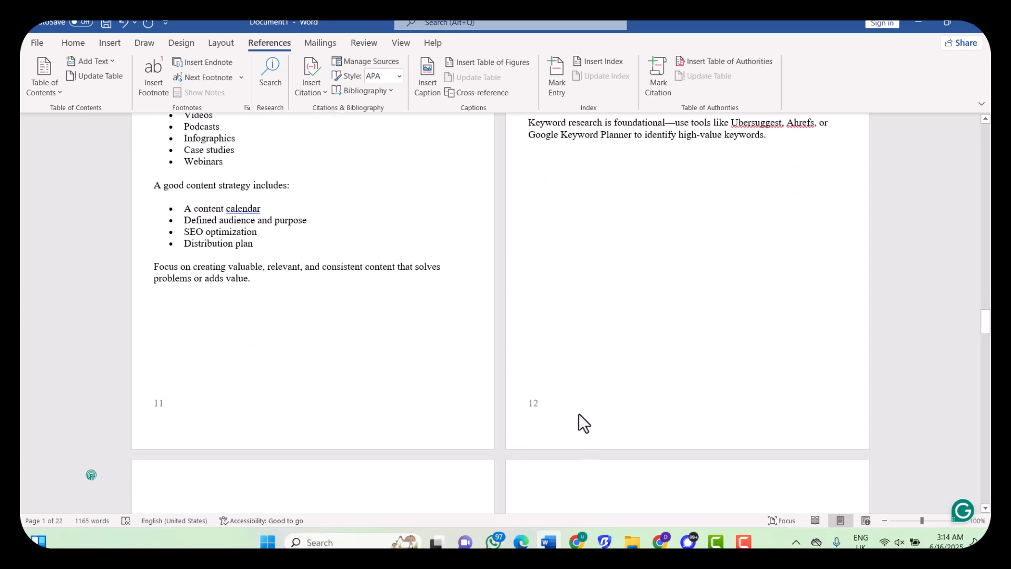
scroll(579, 412, up, 6)
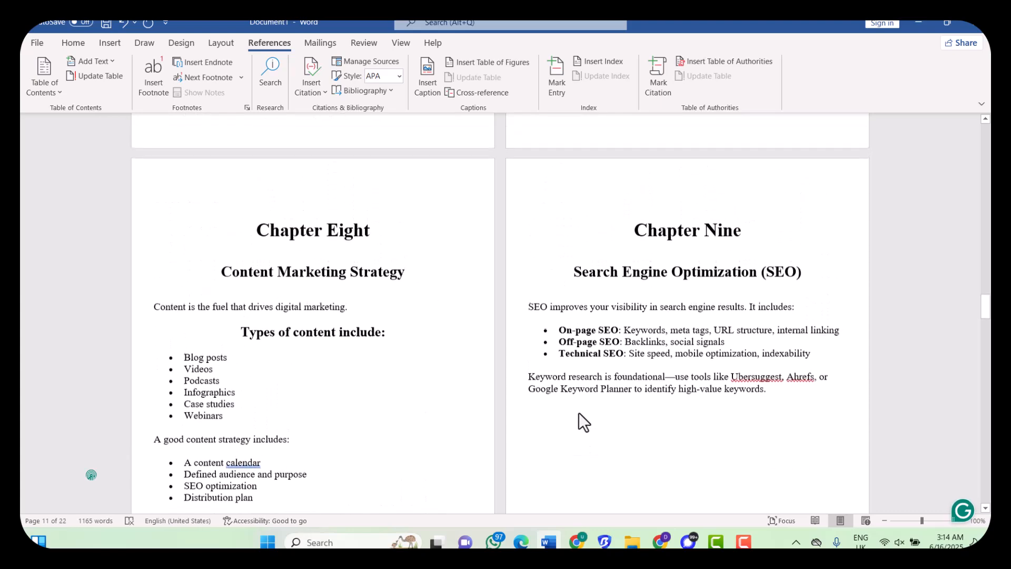
drag(988, 321, 986, 135)
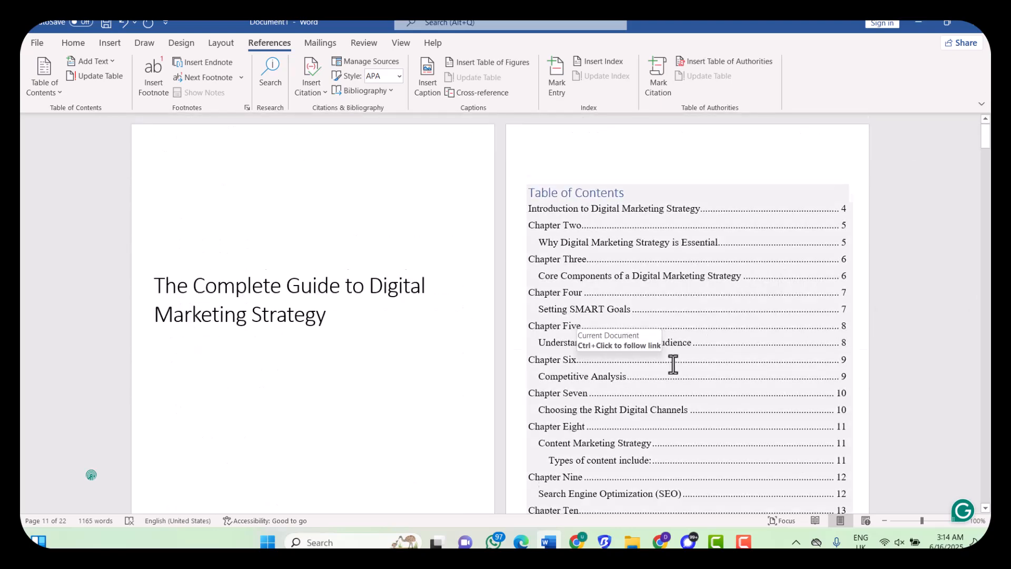
scroll(673, 363, down, 3)
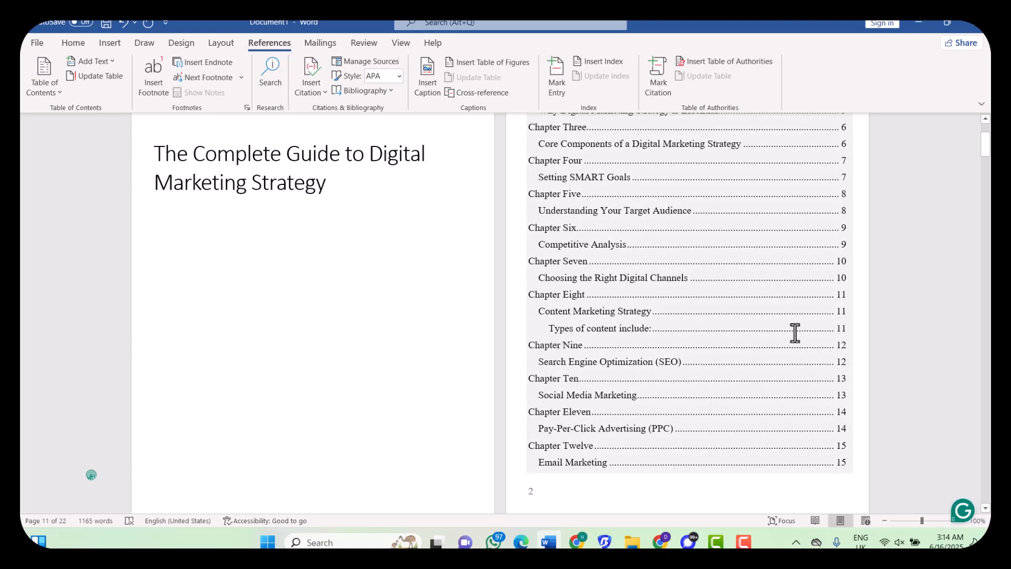
scroll(844, 345, down, 9)
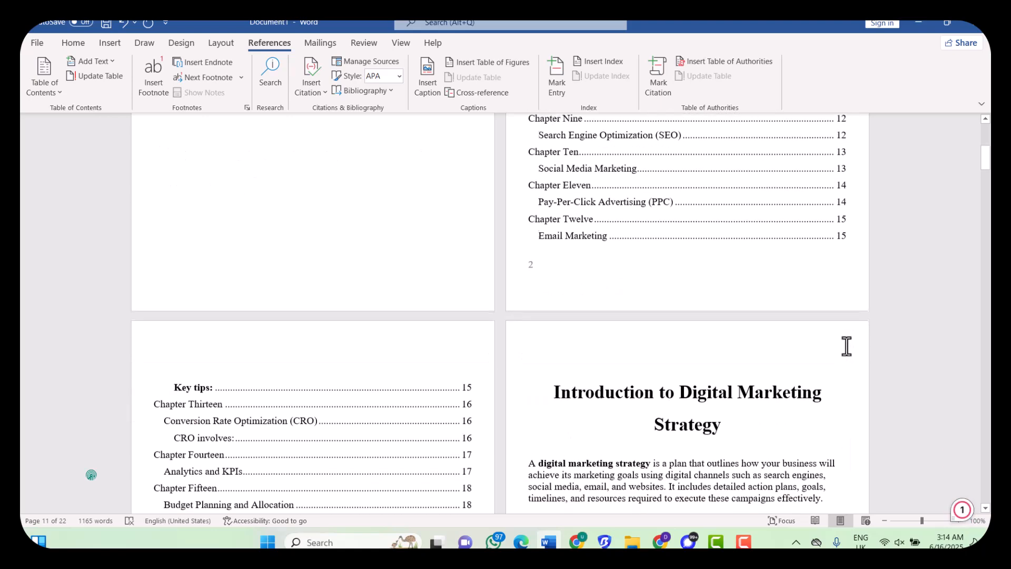
scroll(846, 346, down, 1)
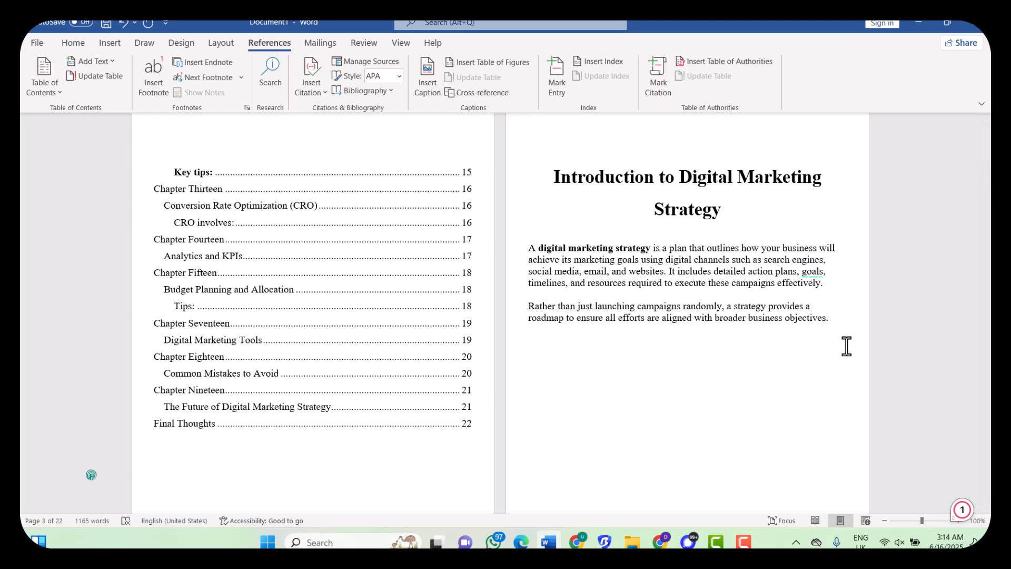
scroll(748, 340, up, 5)
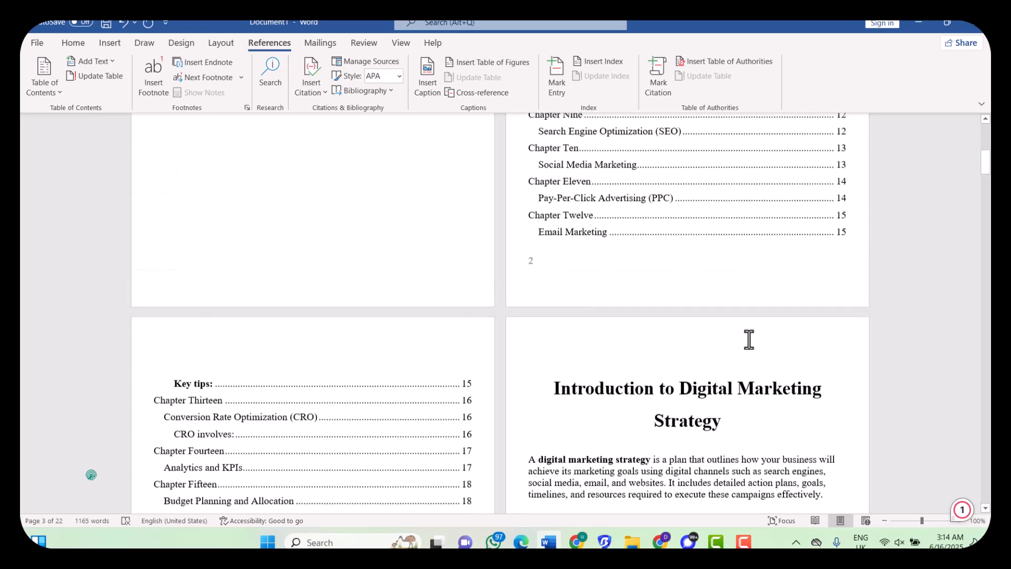
scroll(749, 339, up, 7)
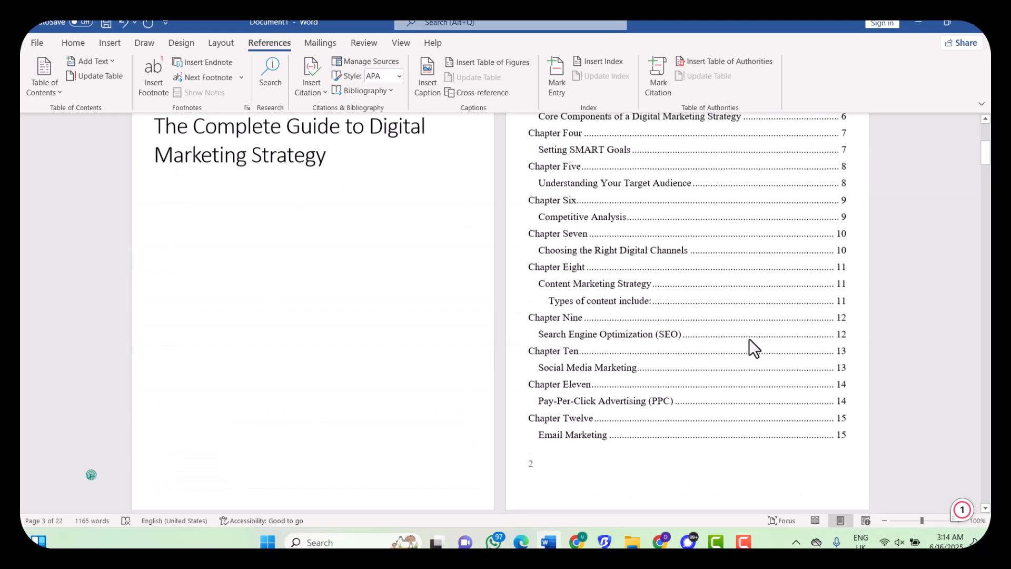